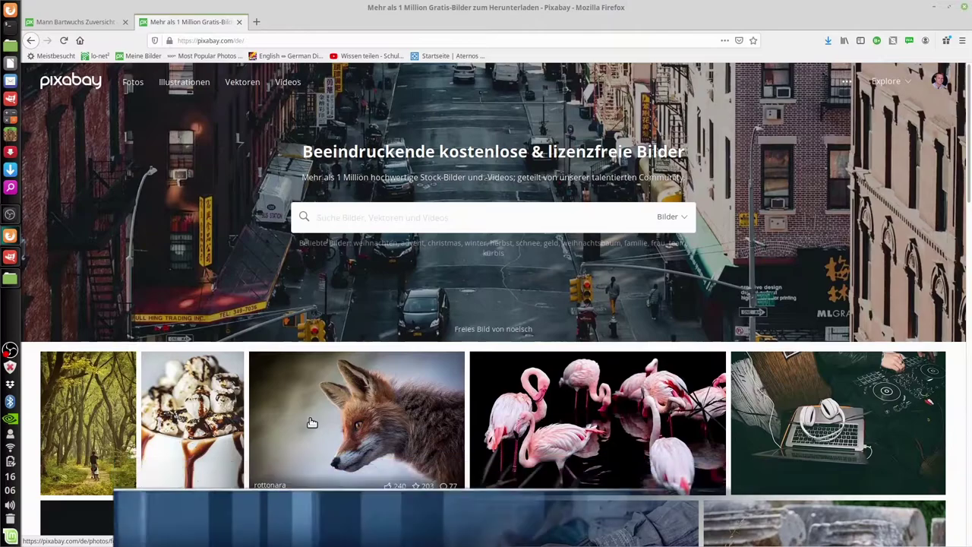
Close the 'Mann Bartwuchs Zuversicht' photo tab, keeping only the Pixabay home page open
{"action": "scroll", "coordinate": [298, 423], "scroll_direction": "down", "scroll_amount": 1}
{"action": "scroll", "coordinate": [301, 423], "scroll_direction": "down", "scroll_amount": 1}
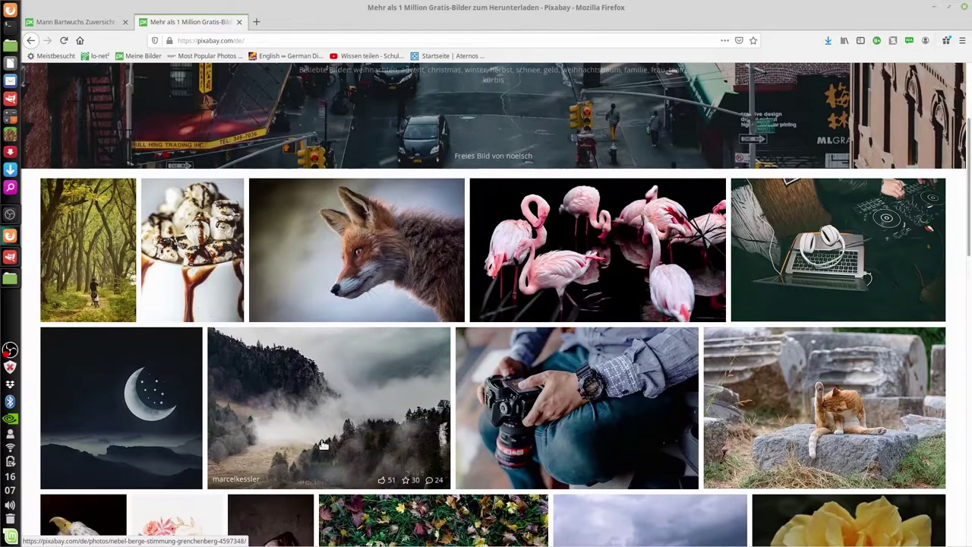
{"action": "scroll", "coordinate": [322, 444], "scroll_direction": "up", "scroll_amount": 1}
{"action": "scroll", "coordinate": [322, 444], "scroll_direction": "up", "scroll_amount": 1}
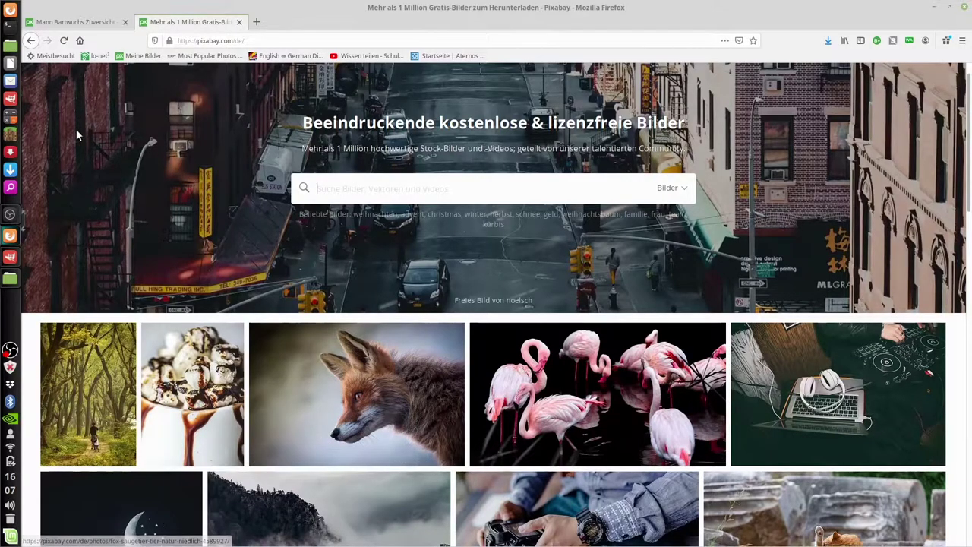
{"action": "left_click", "coordinate": [124, 23]}
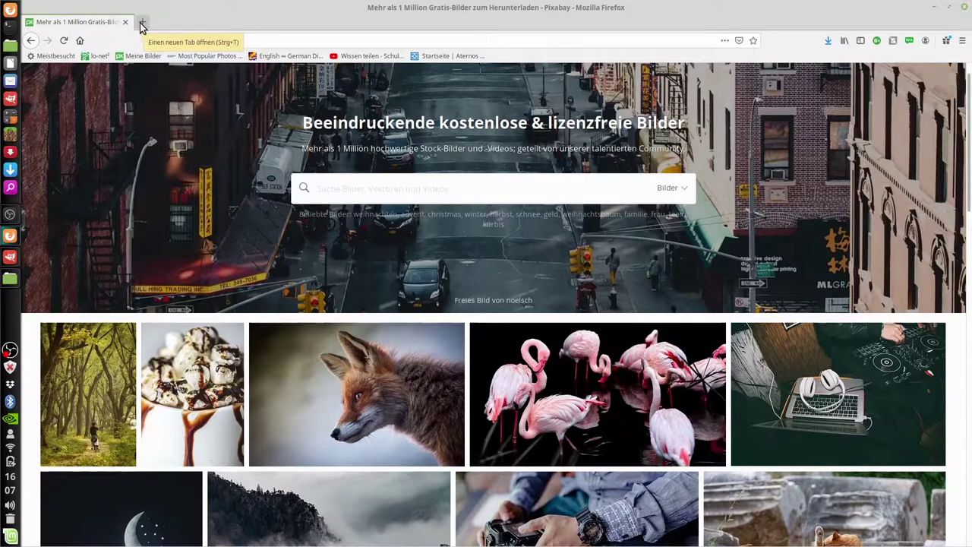
Search DuckDuckGo for 'gimp' in a new browser tab
{"action": "left_click", "coordinate": [143, 22]}
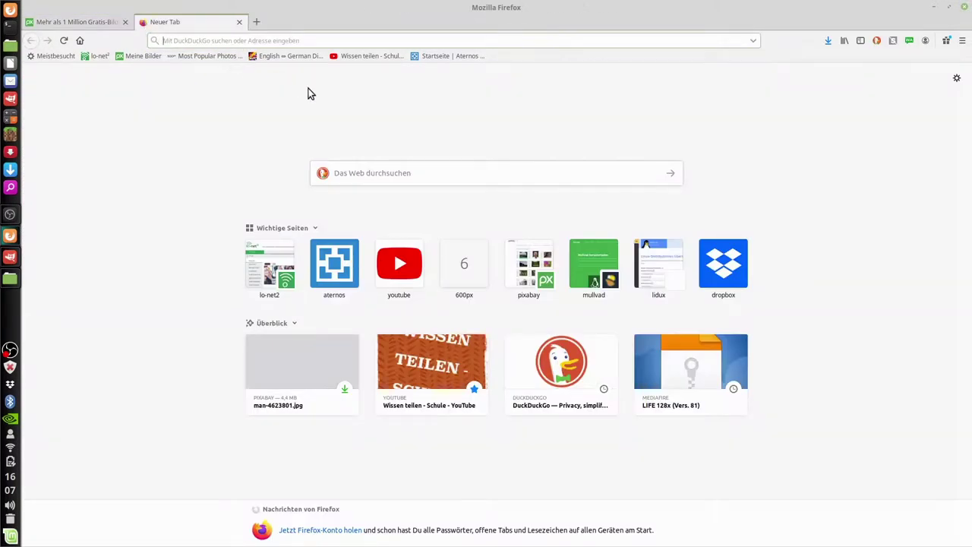
{"action": "left_click", "coordinate": [367, 173]}
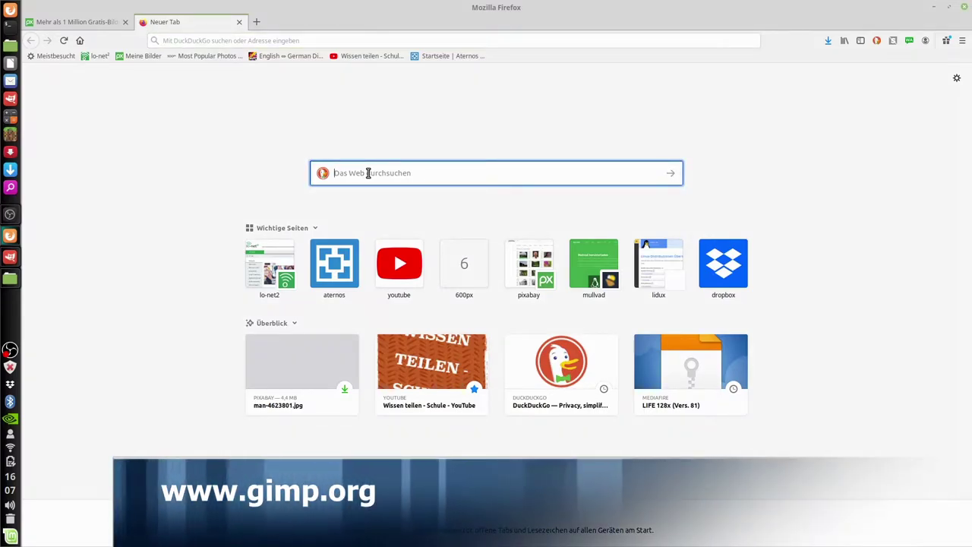
{"action": "type", "text": "gimp"}
{"action": "key", "text": "Return"}
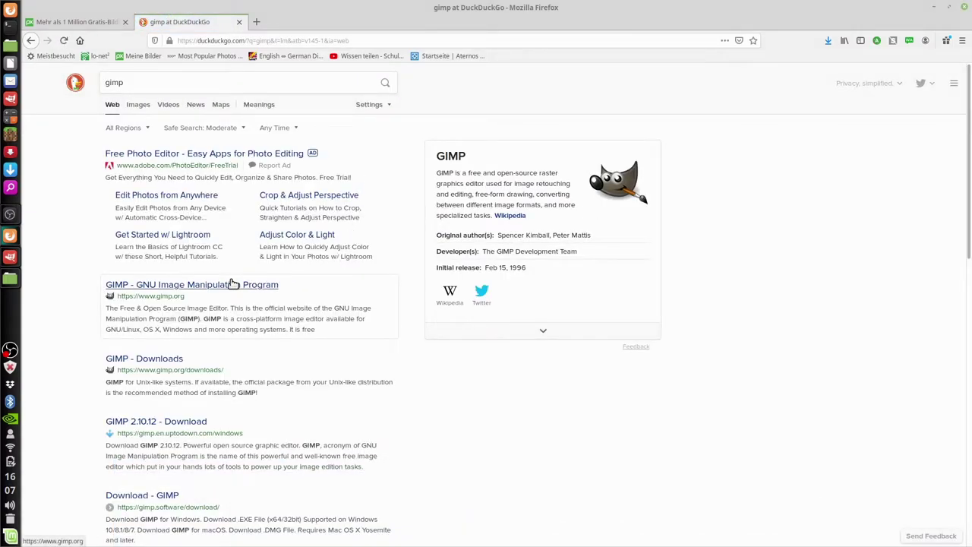
Open the 'GIMP - GNU Image Manipulation Program' result from the search results
{"action": "left_click", "coordinate": [143, 81]}
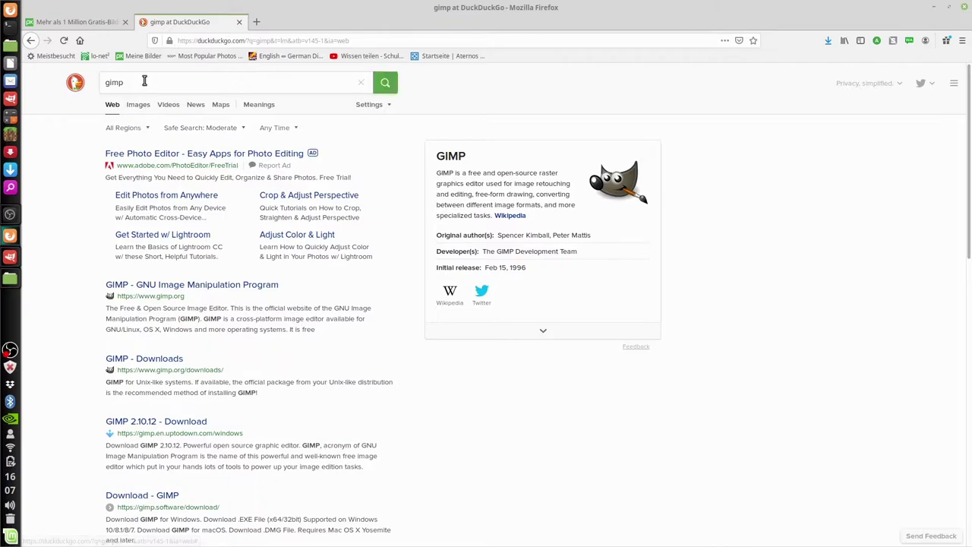
{"action": "left_click_drag", "start_coordinate": [144, 80], "coordinate": [97, 82]}
{"action": "left_click", "coordinate": [135, 83]}
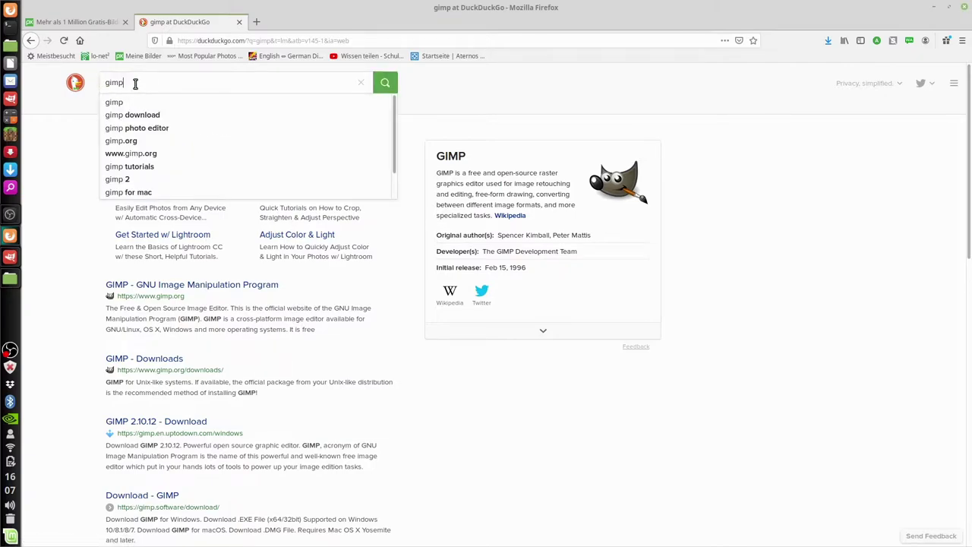
{"action": "left_click", "coordinate": [76, 255]}
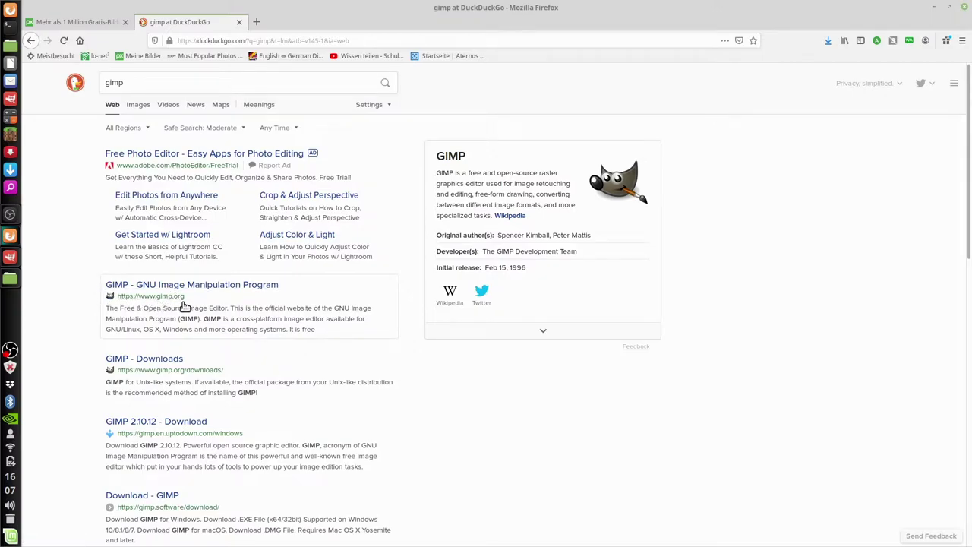
{"action": "left_click", "coordinate": [199, 285]}
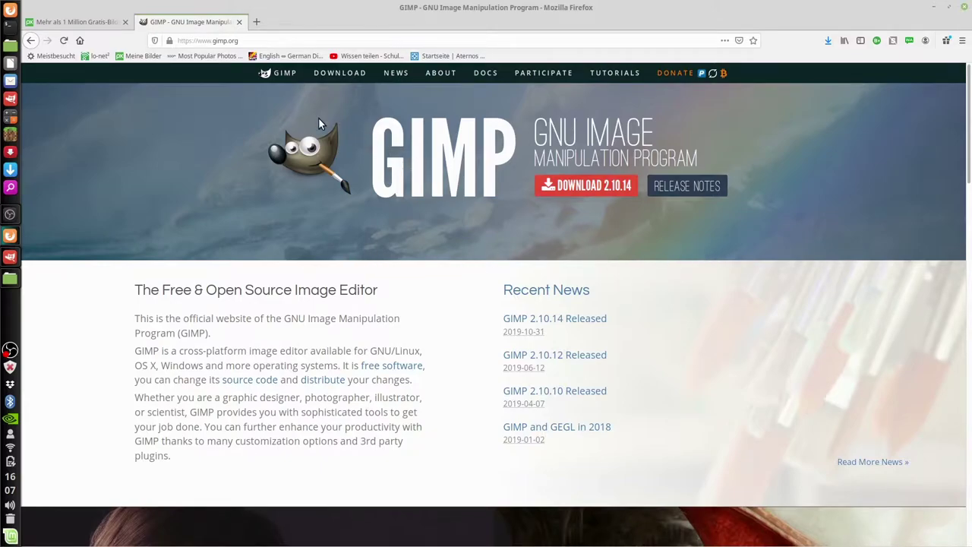
Go to the gimp.org Downloads page and browse it
{"action": "left_click", "coordinate": [343, 76]}
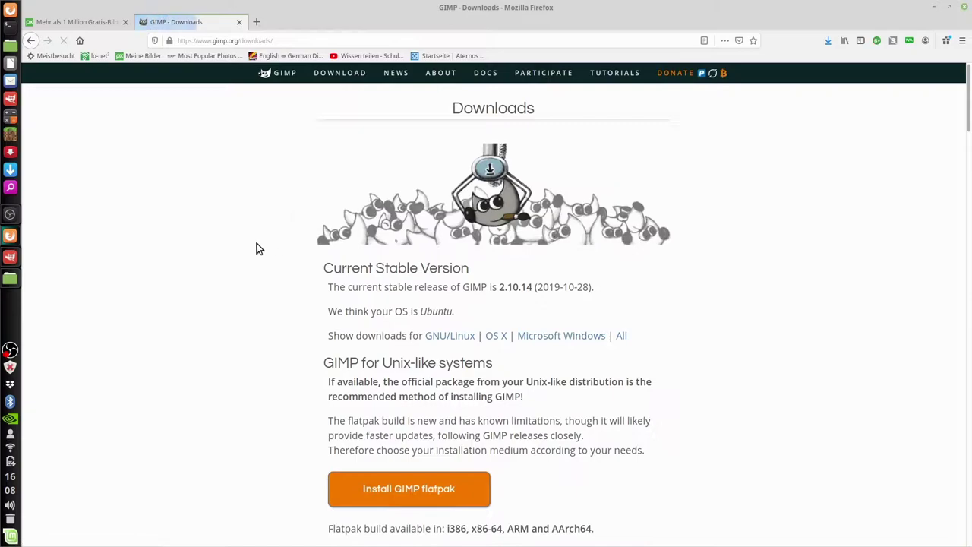
{"action": "scroll", "coordinate": [259, 245], "scroll_direction": "down", "scroll_amount": 3}
{"action": "scroll", "coordinate": [259, 245], "scroll_direction": "down", "scroll_amount": 2}
{"action": "scroll", "coordinate": [259, 245], "scroll_direction": "down", "scroll_amount": 2}
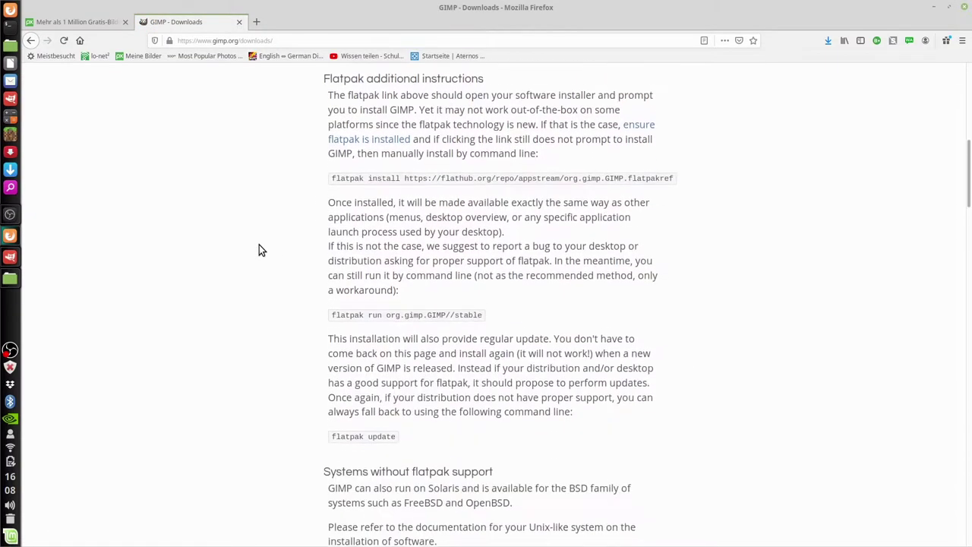
{"action": "scroll", "coordinate": [259, 244], "scroll_direction": "down", "scroll_amount": 2}
{"action": "scroll", "coordinate": [259, 245], "scroll_direction": "down", "scroll_amount": 2}
{"action": "scroll", "coordinate": [258, 245], "scroll_direction": "up", "scroll_amount": 2}
{"action": "scroll", "coordinate": [254, 241], "scroll_direction": "up", "scroll_amount": 3}
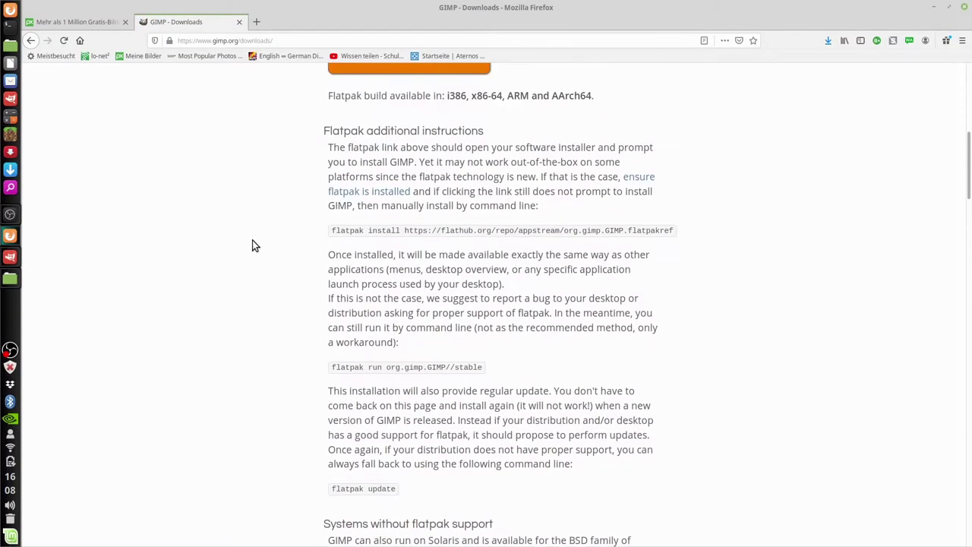
{"action": "scroll", "coordinate": [252, 240], "scroll_direction": "up", "scroll_amount": 3}
{"action": "scroll", "coordinate": [250, 242], "scroll_direction": "up", "scroll_amount": 2}
{"action": "scroll", "coordinate": [250, 243], "scroll_direction": "up", "scroll_amount": 1}
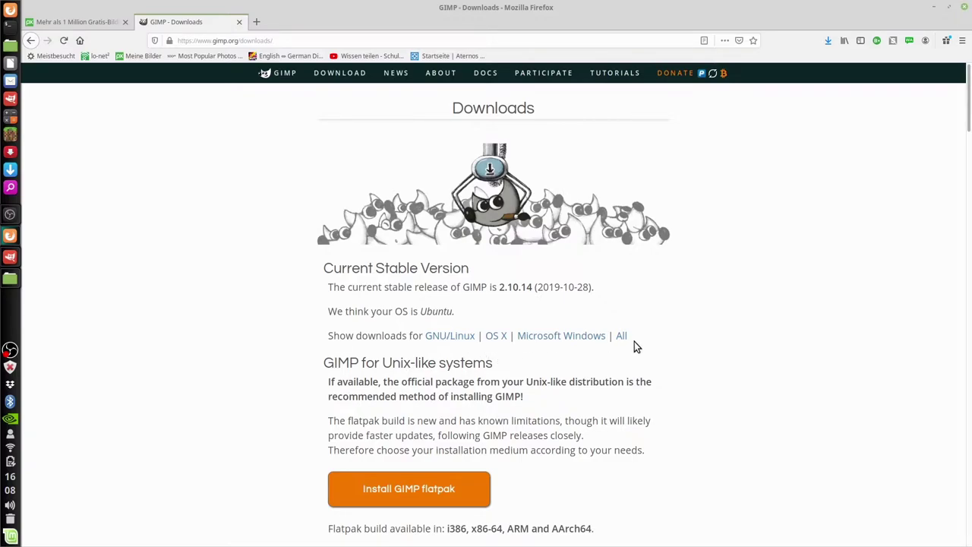
{"action": "scroll", "coordinate": [677, 328], "scroll_direction": "down", "scroll_amount": 5}
{"action": "scroll", "coordinate": [679, 326], "scroll_direction": "down", "scroll_amount": 5}
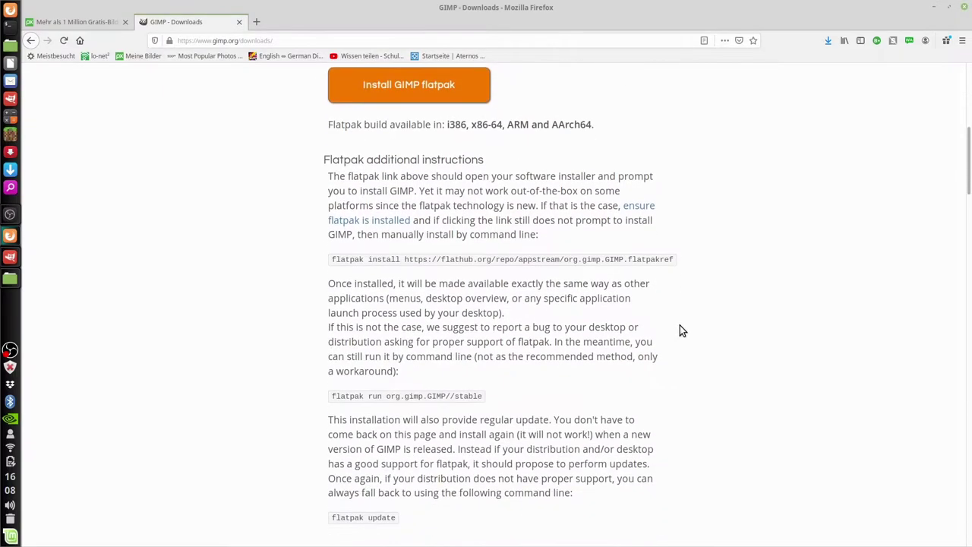
{"action": "scroll", "coordinate": [680, 327], "scroll_direction": "down", "scroll_amount": 6}
{"action": "scroll", "coordinate": [680, 326], "scroll_direction": "up", "scroll_amount": 7}
{"action": "scroll", "coordinate": [680, 327], "scroll_direction": "up", "scroll_amount": 6}
{"action": "scroll", "coordinate": [680, 326], "scroll_direction": "up", "scroll_amount": 4}
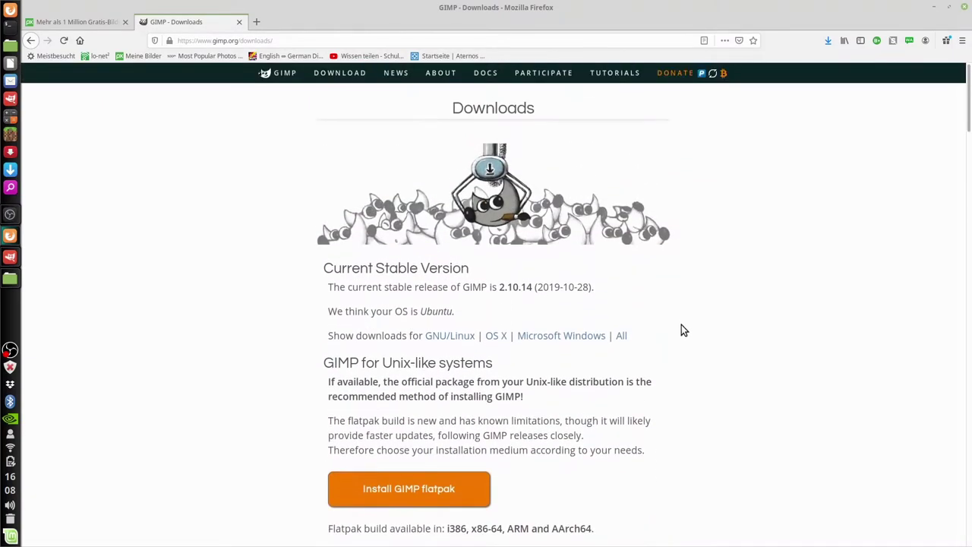
Reload the Downloads page and show the Microsoft Windows downloads for GIMP 2.10.14
{"action": "left_click", "coordinate": [336, 77]}
{"action": "scroll", "coordinate": [510, 286], "scroll_direction": "down", "scroll_amount": 4}
{"action": "scroll", "coordinate": [509, 286], "scroll_direction": "down", "scroll_amount": 5}
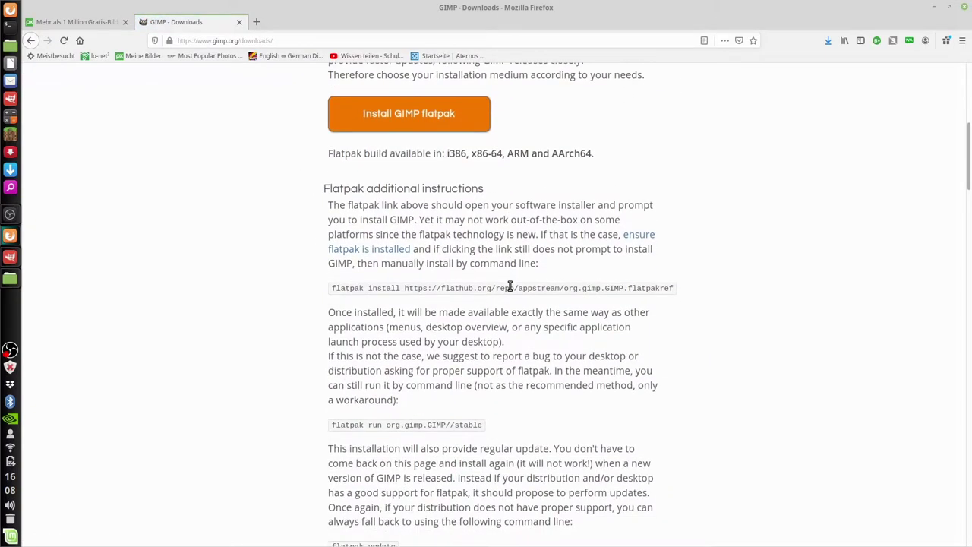
{"action": "scroll", "coordinate": [510, 286], "scroll_direction": "up", "scroll_amount": 5}
{"action": "scroll", "coordinate": [510, 288], "scroll_direction": "up", "scroll_amount": 4}
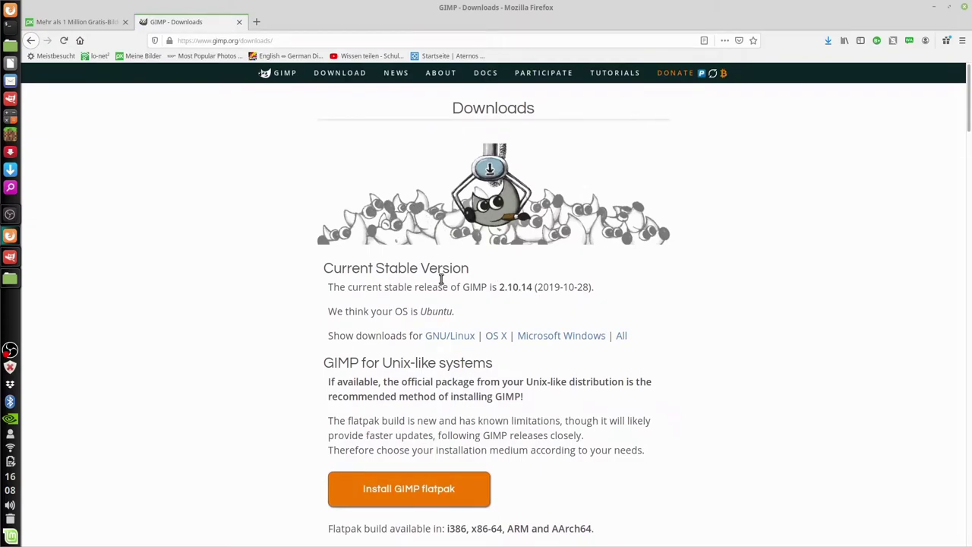
{"action": "left_click", "coordinate": [567, 339]}
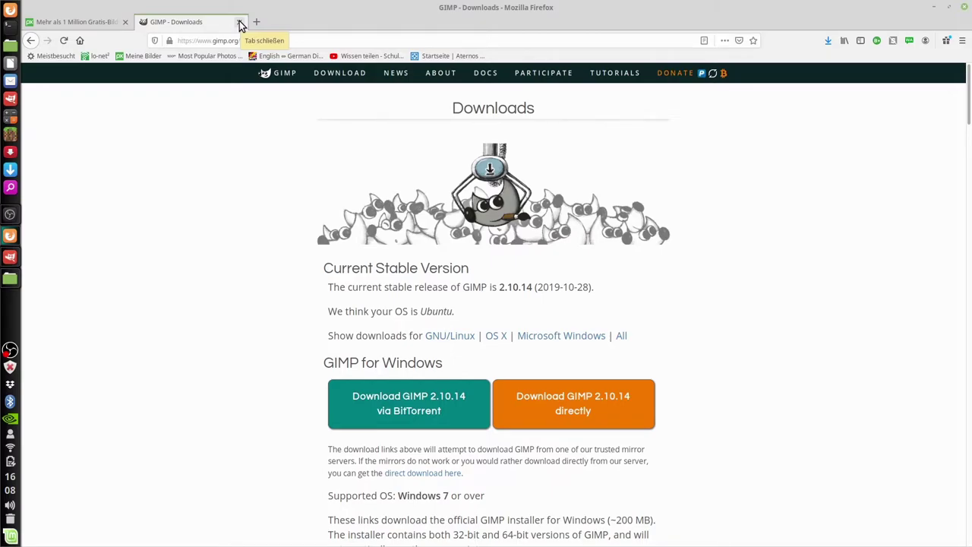
Minimize Firefox and OBS, then launch GIMP from the dock
{"action": "left_click", "coordinate": [933, 9]}
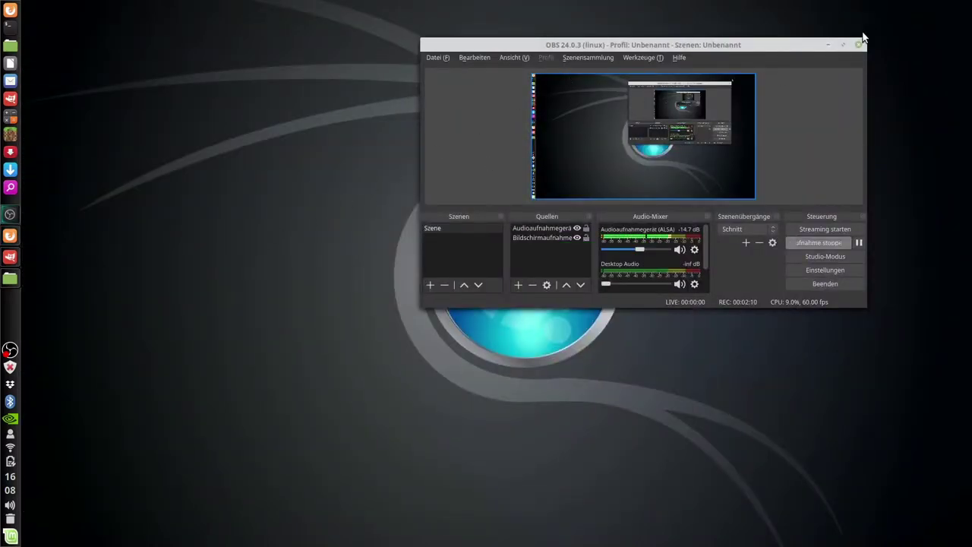
{"action": "left_click", "coordinate": [826, 45]}
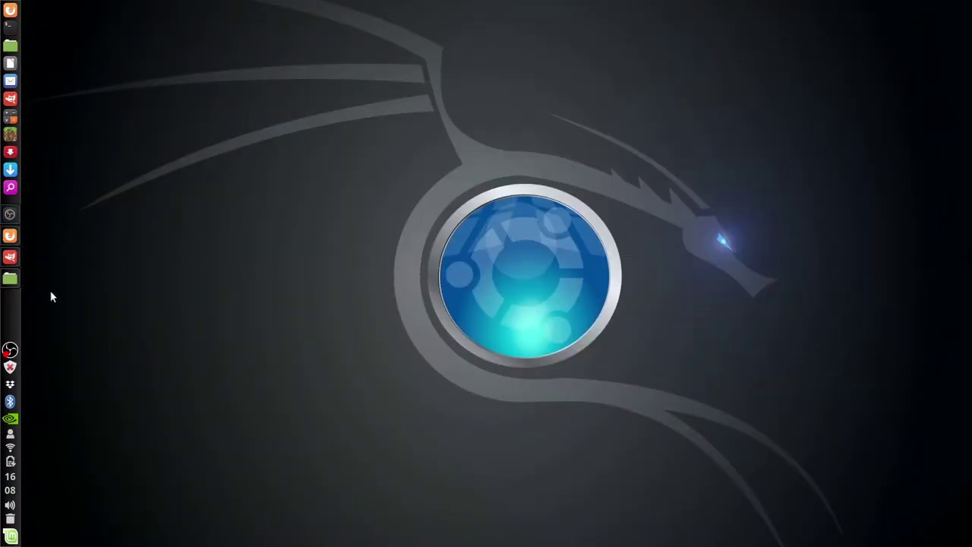
{"action": "left_click", "coordinate": [13, 258]}
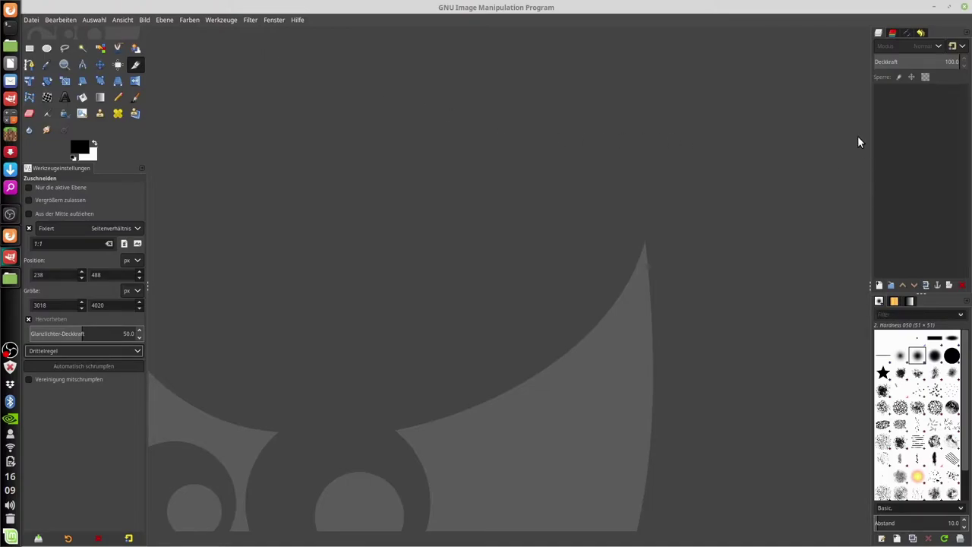
Restore, reposition and re-maximize the GIMP window, then bring up the Datei menu
{"action": "left_click", "coordinate": [950, 6]}
{"action": "left_click_drag", "start_coordinate": [667, 11], "coordinate": [682, 21]}
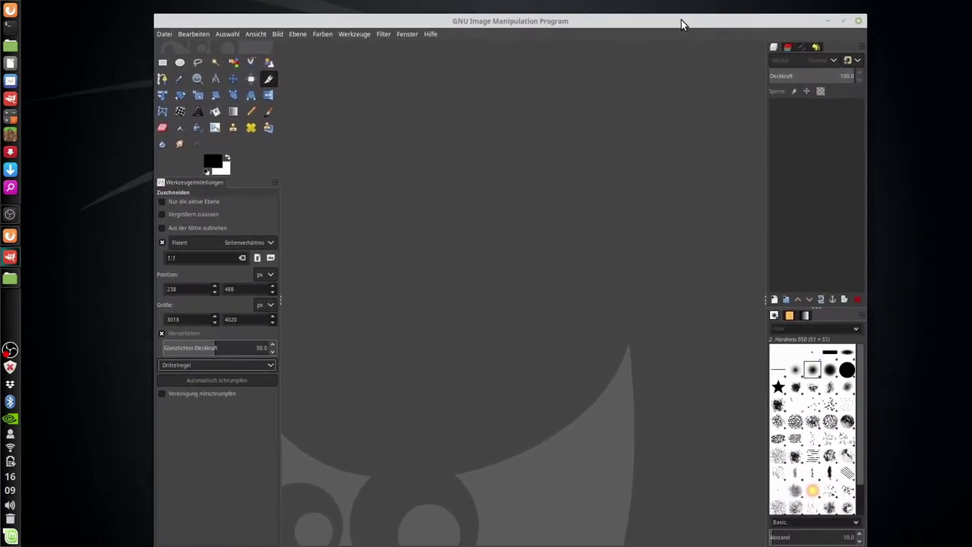
{"action": "left_click", "coordinate": [845, 23]}
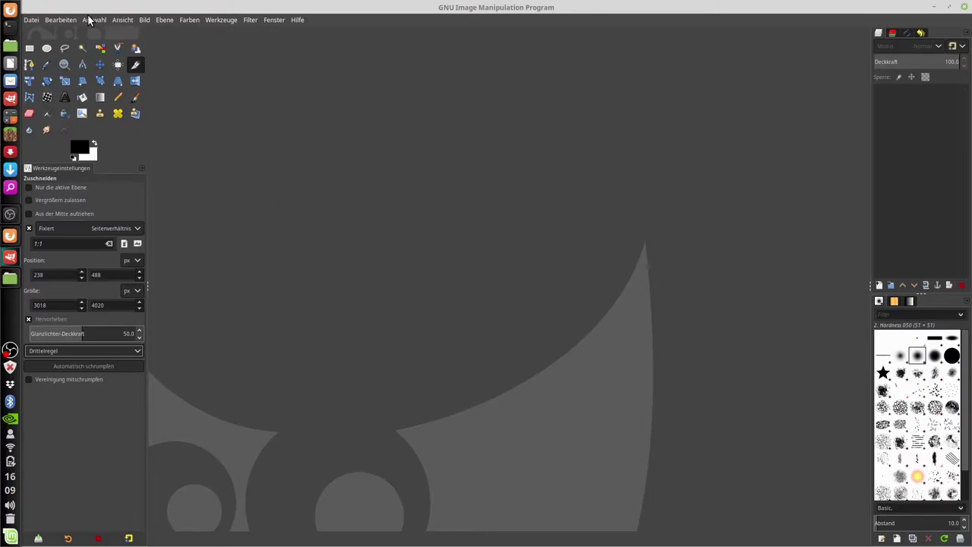
{"action": "left_click", "coordinate": [34, 21]}
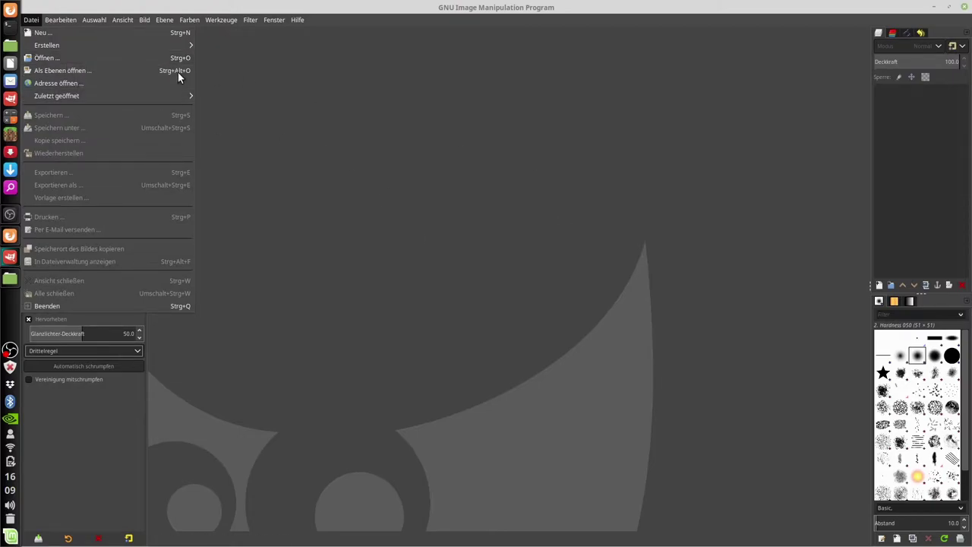
Open the man-4623801.jpg portrait from the Downloads folder via Datei > Öffnen
{"action": "left_click", "coordinate": [96, 58]}
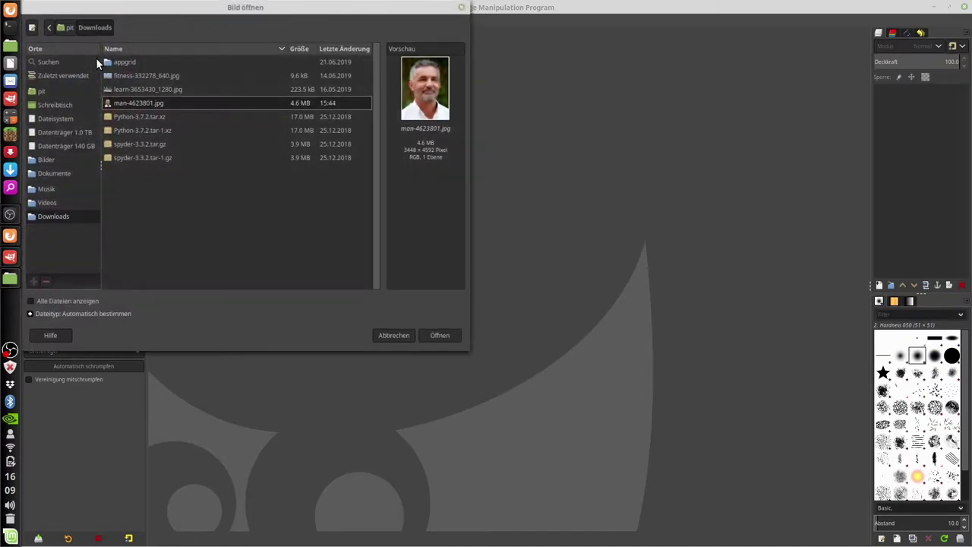
{"action": "left_click", "coordinate": [160, 112]}
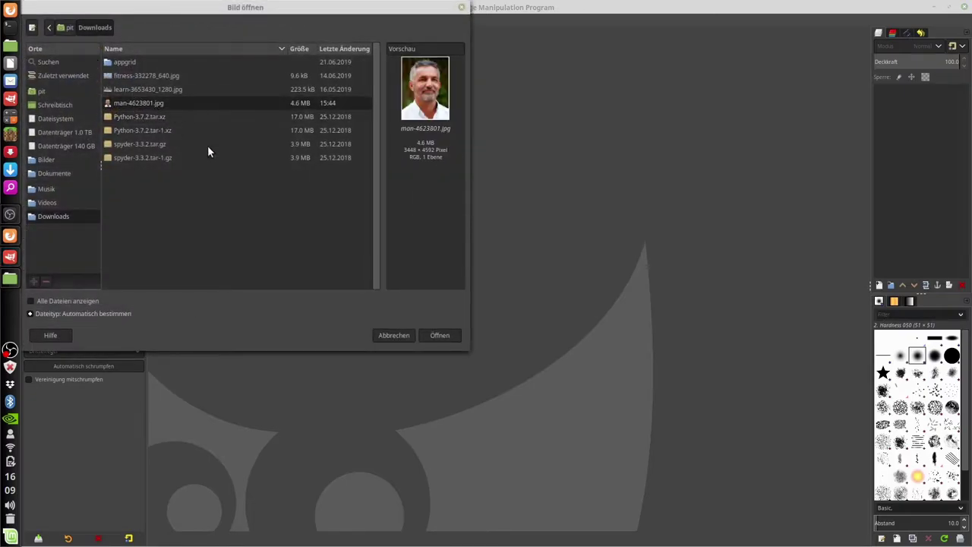
{"action": "left_click", "coordinate": [141, 119]}
{"action": "left_click", "coordinate": [447, 335]}
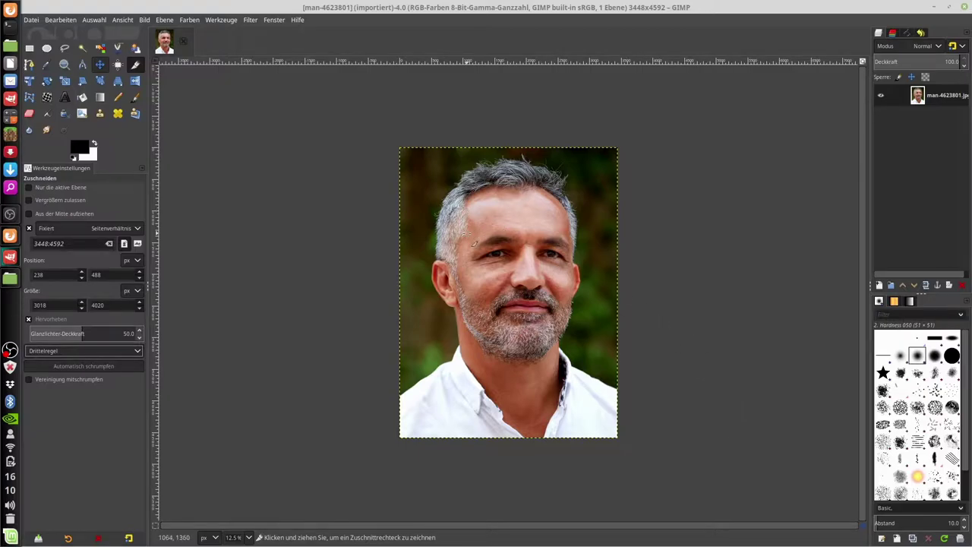
{"action": "left_click", "coordinate": [155, 62]}
{"action": "left_click", "coordinate": [204, 76]}
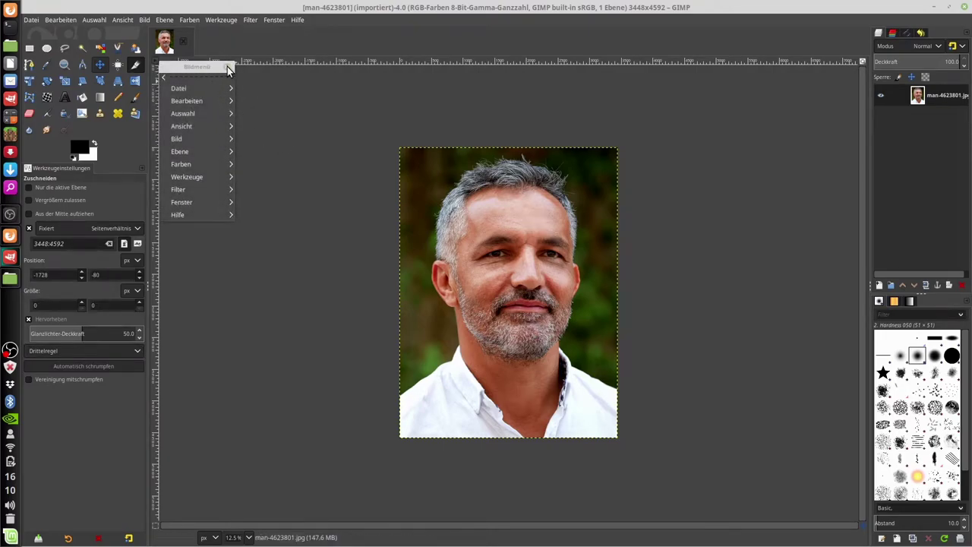
{"action": "left_click", "coordinate": [227, 66]}
{"action": "left_click", "coordinate": [163, 76]}
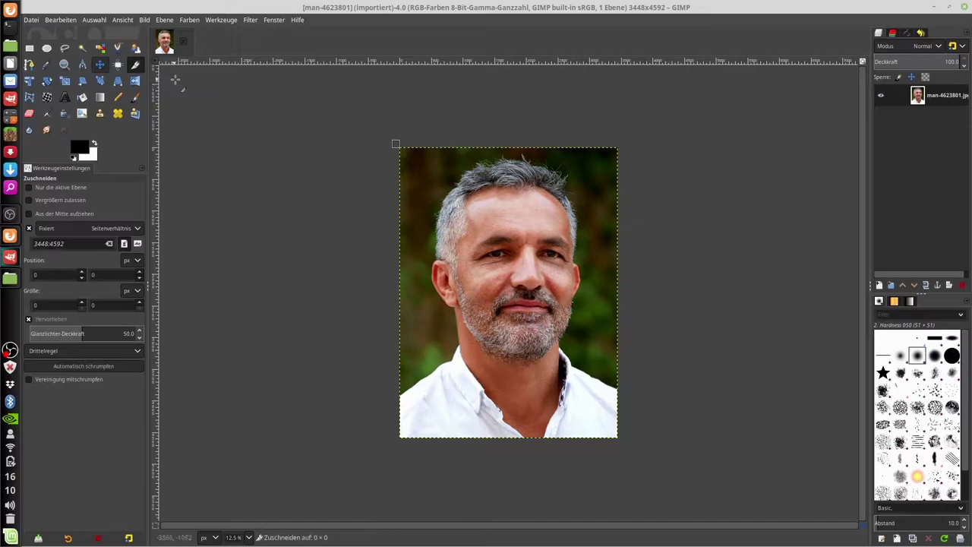
{"action": "key", "text": "Escape"}
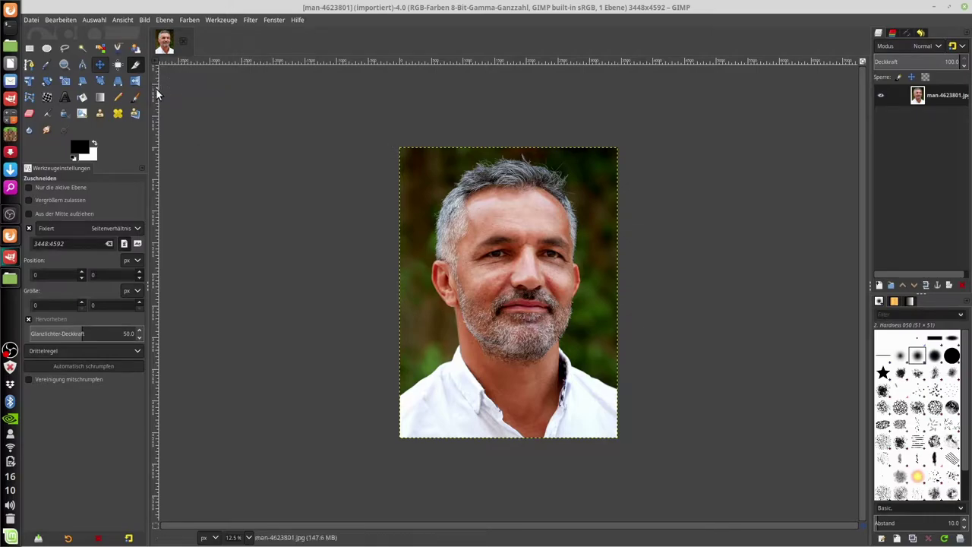
{"action": "left_click", "coordinate": [168, 495]}
{"action": "key", "text": "Escape"}
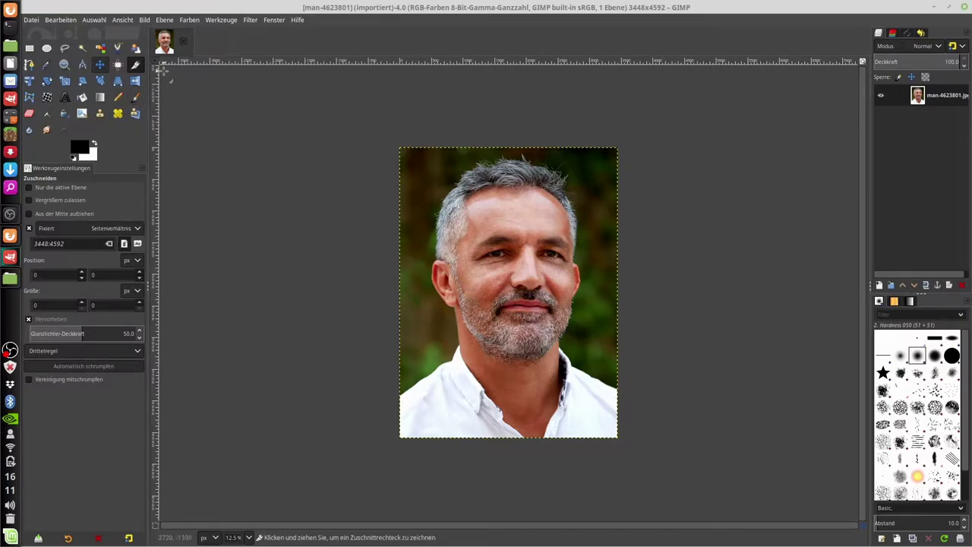
Place a horizontal guide at 968 px across the top of the man's head
{"action": "left_click_drag", "start_coordinate": [161, 61], "coordinate": [215, 127]}
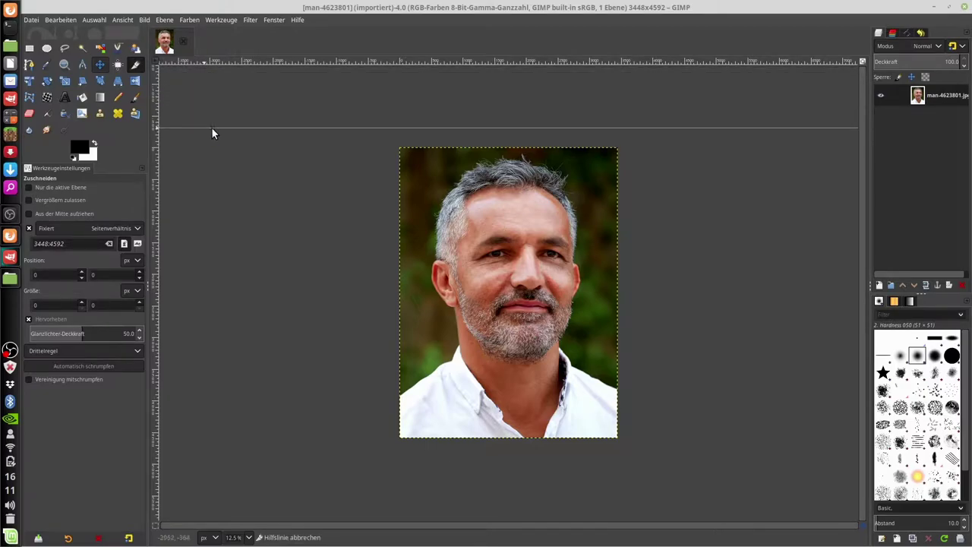
{"action": "mouse_move", "coordinate": [215, 127]}
{"action": "left_mouse_down"}
{"action": "mouse_move", "coordinate": [169, 62]}
{"action": "mouse_move", "coordinate": [187, 133]}
{"action": "left_mouse_up"}
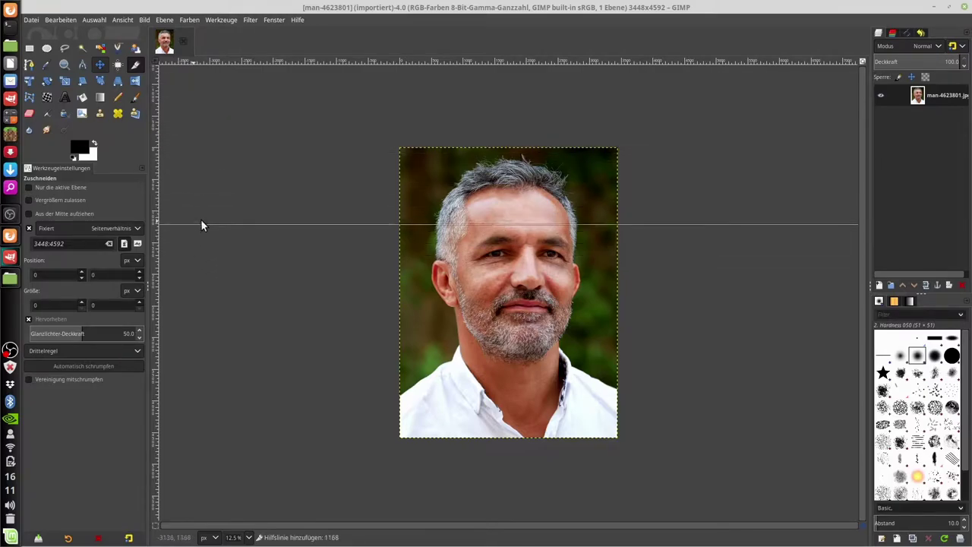
{"action": "mouse_move", "coordinate": [188, 135]}
{"action": "left_mouse_down"}
{"action": "mouse_move", "coordinate": [213, 256]}
{"action": "mouse_move", "coordinate": [212, 208]}
{"action": "left_mouse_up"}
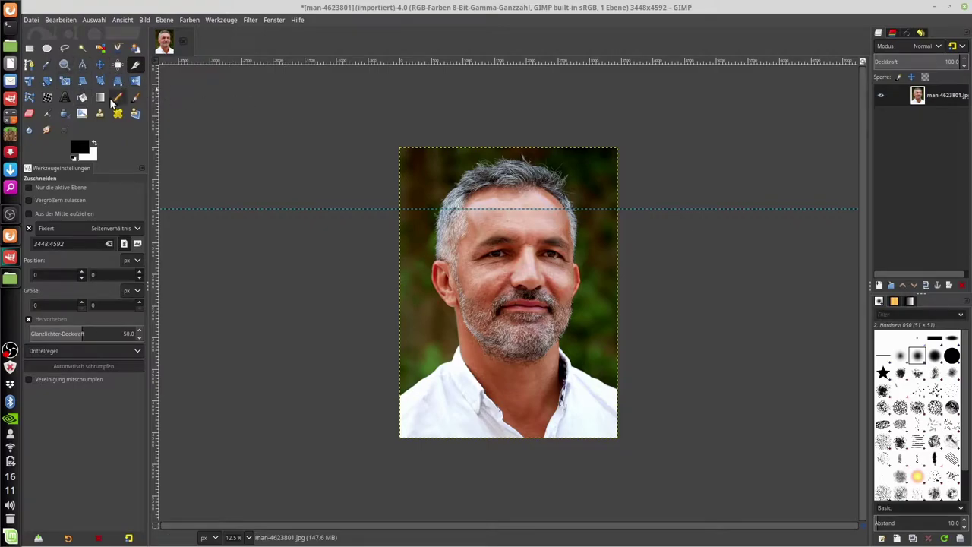
Rotate the portrait layer clockwise by 5.34 degrees to level it against the guide
{"action": "left_click", "coordinate": [47, 82]}
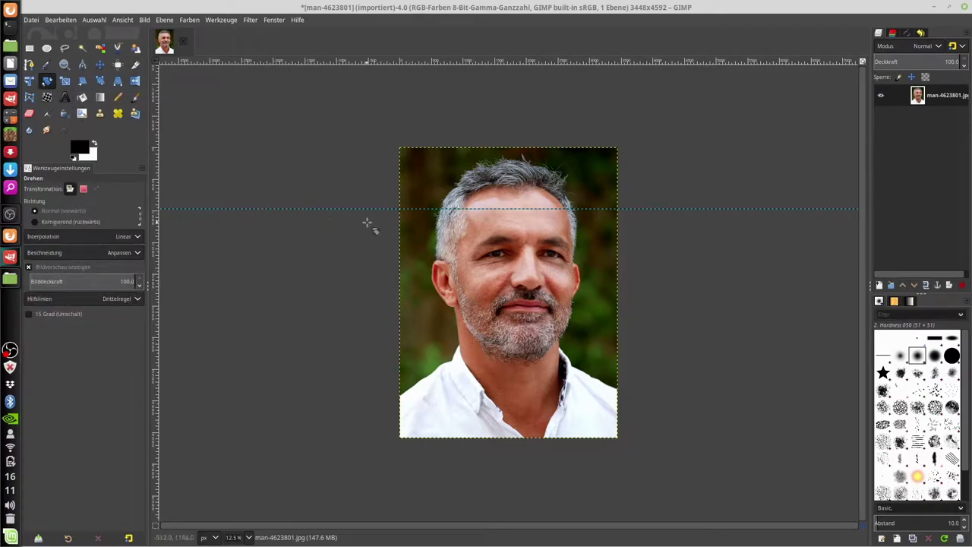
{"action": "mouse_move", "coordinate": [417, 174]}
{"action": "left_mouse_down"}
{"action": "mouse_move", "coordinate": [417, 188]}
{"action": "mouse_move", "coordinate": [419, 179]}
{"action": "left_mouse_up"}
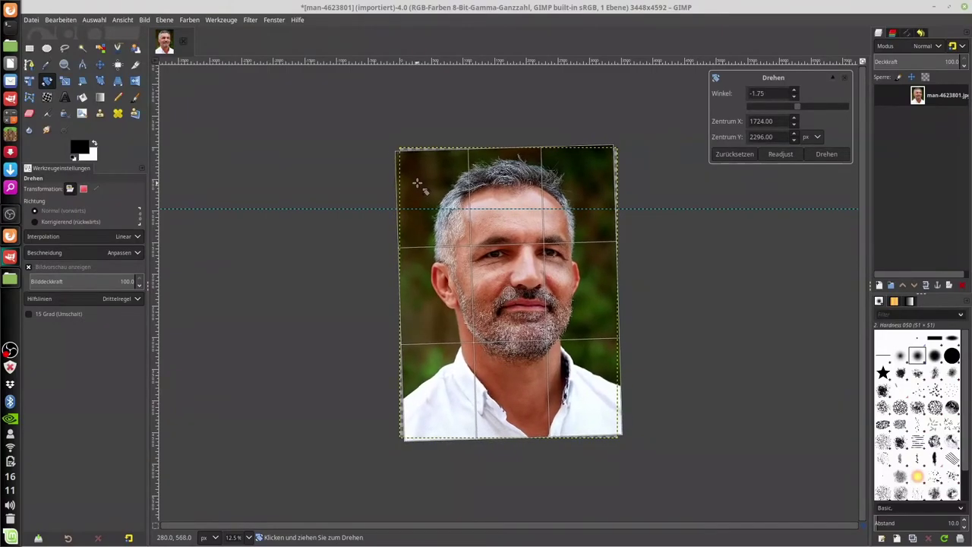
{"action": "mouse_move", "coordinate": [417, 177]}
{"action": "left_mouse_down"}
{"action": "mouse_move", "coordinate": [433, 157]}
{"action": "mouse_move", "coordinate": [424, 161]}
{"action": "left_mouse_up"}
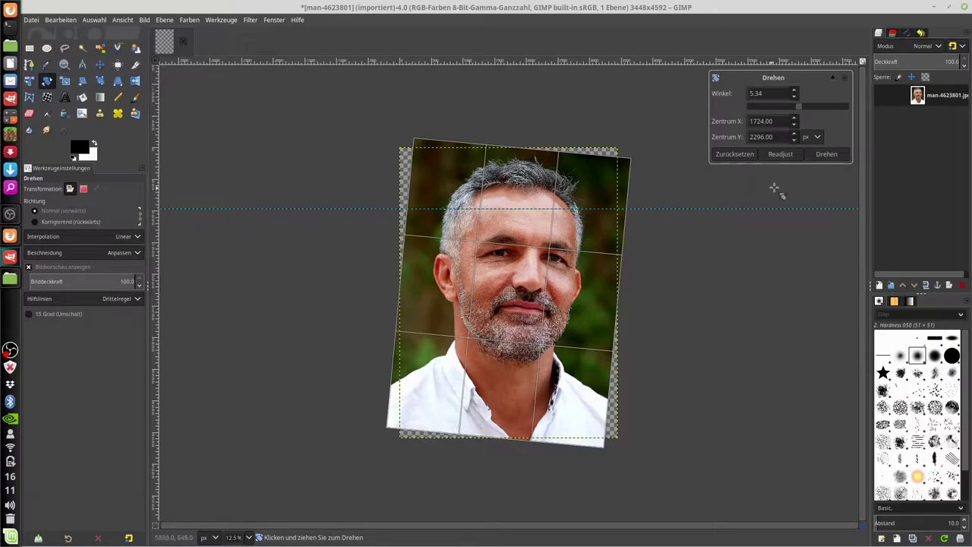
{"action": "left_click", "coordinate": [835, 155]}
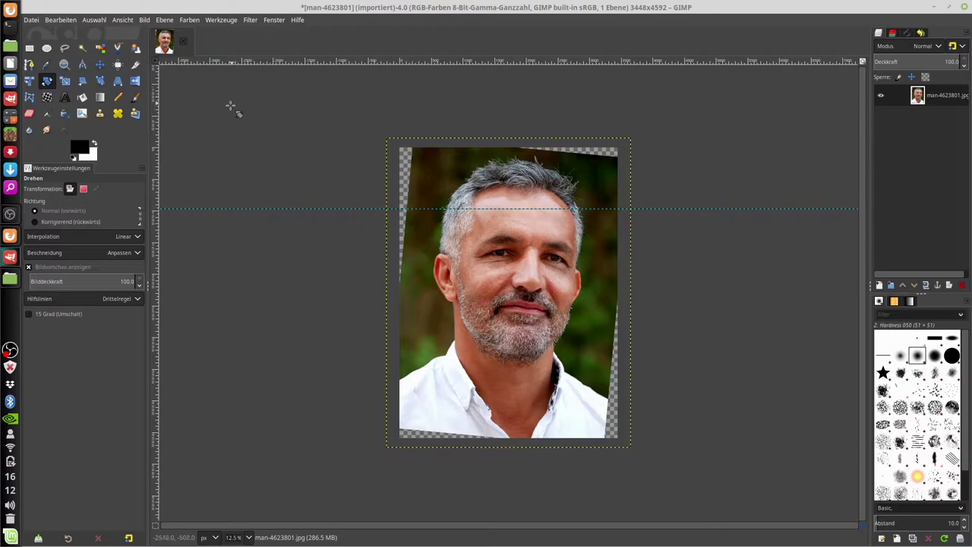
Set the Crop tool to unfixed ratio, portrait orientation and rule-of-thirds guides
{"action": "left_click", "coordinate": [136, 65]}
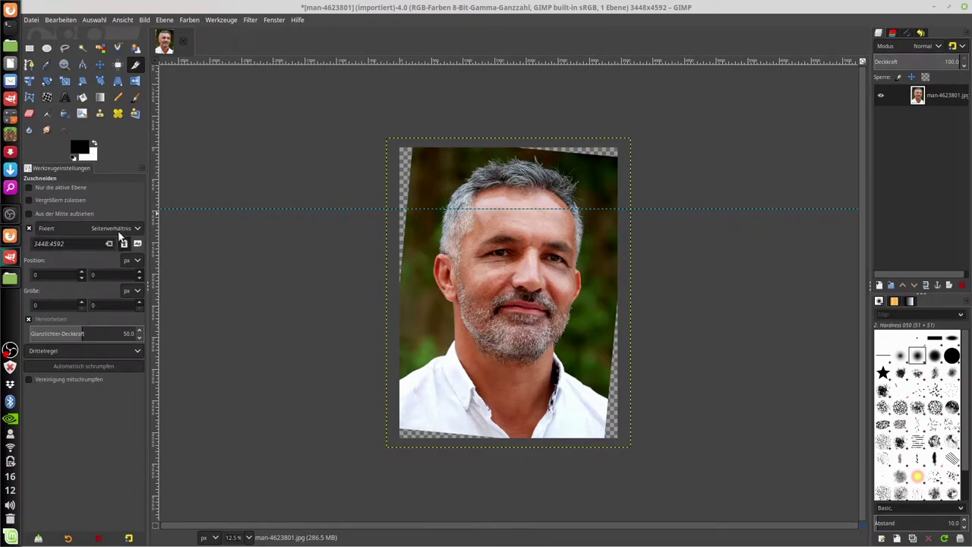
{"action": "left_click", "coordinate": [29, 229]}
{"action": "left_click", "coordinate": [124, 248]}
{"action": "left_click", "coordinate": [132, 352]}
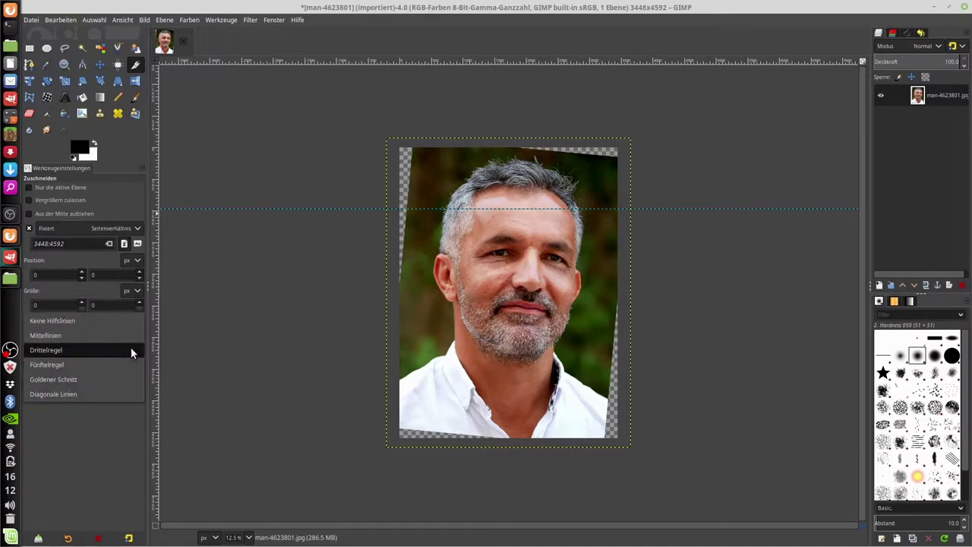
{"action": "left_click", "coordinate": [130, 349]}
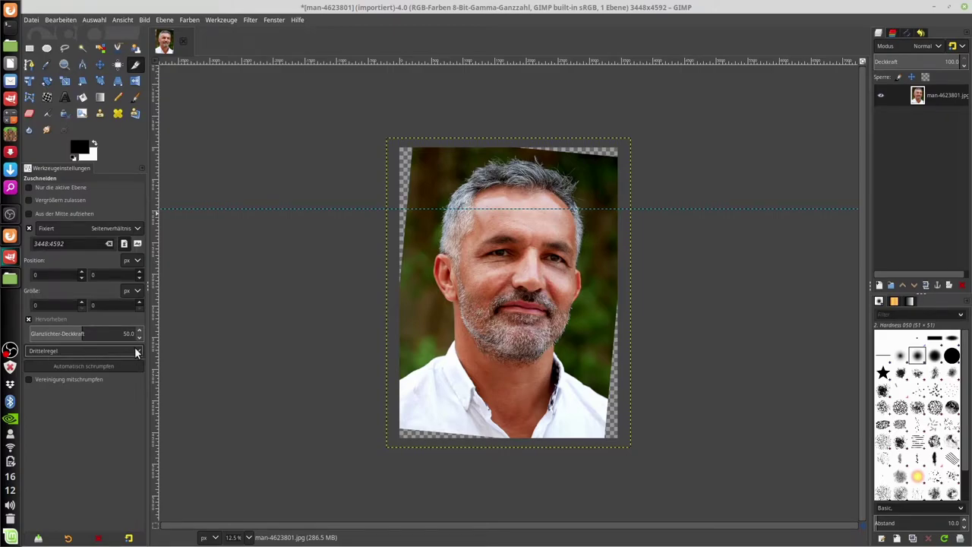
{"action": "left_click", "coordinate": [138, 350]}
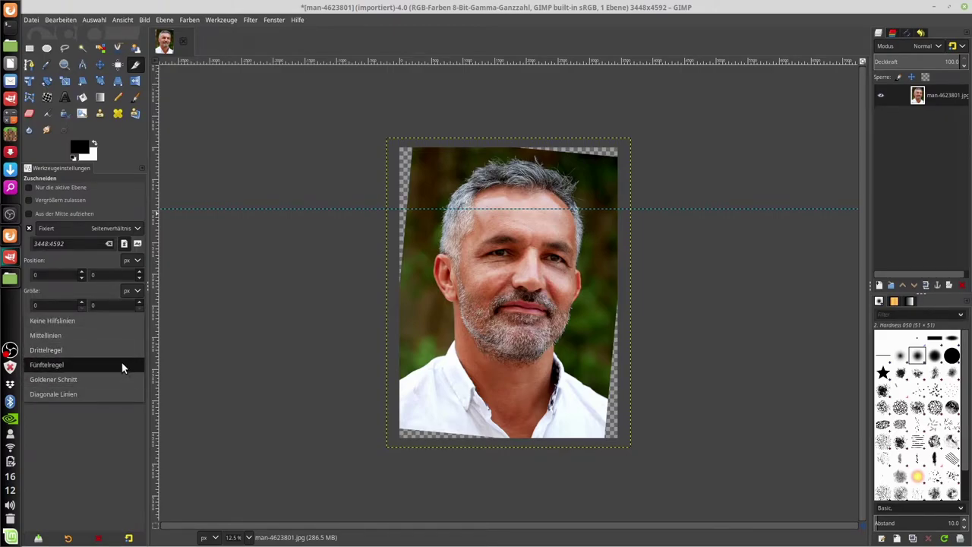
{"action": "left_click", "coordinate": [121, 352]}
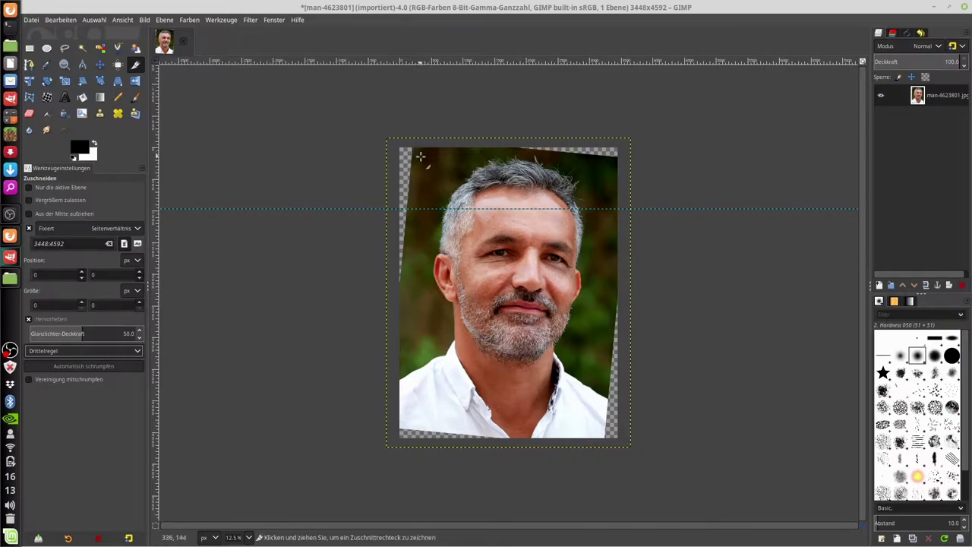
Frame the man's head and shoulders and crop the portrait to 2832×3772 pixels
{"action": "left_click_drag", "start_coordinate": [421, 157], "coordinate": [605, 327]}
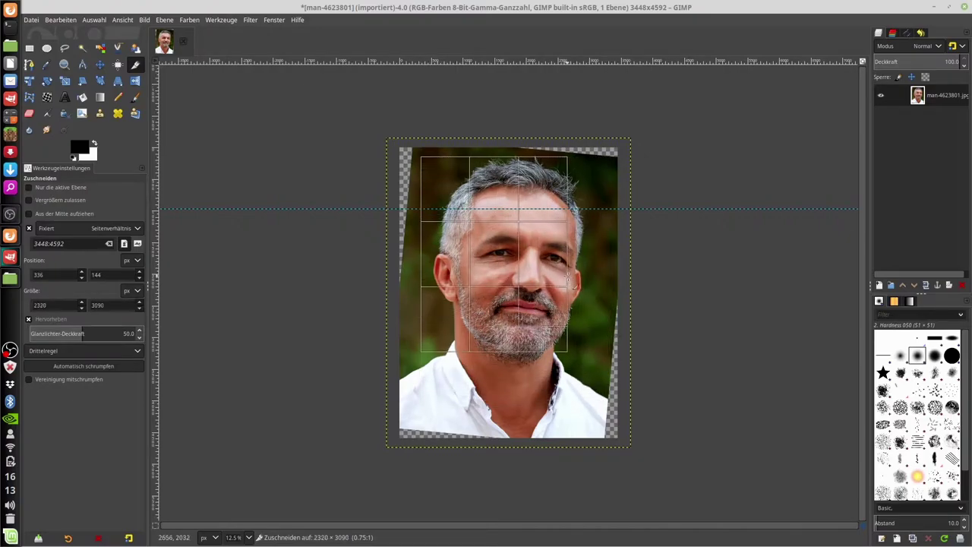
{"action": "left_click_drag", "start_coordinate": [604, 327], "coordinate": [581, 371]}
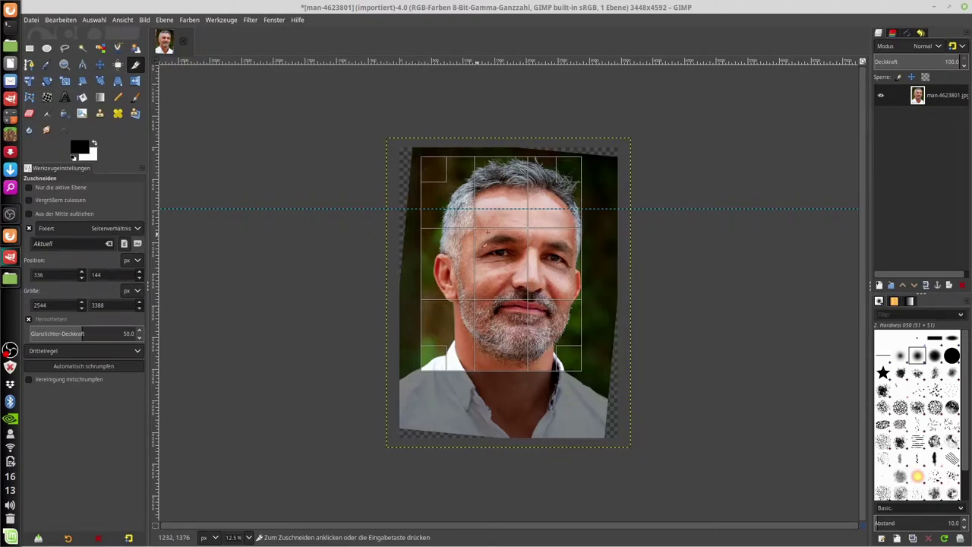
{"action": "left_click_drag", "start_coordinate": [488, 232], "coordinate": [501, 279]}
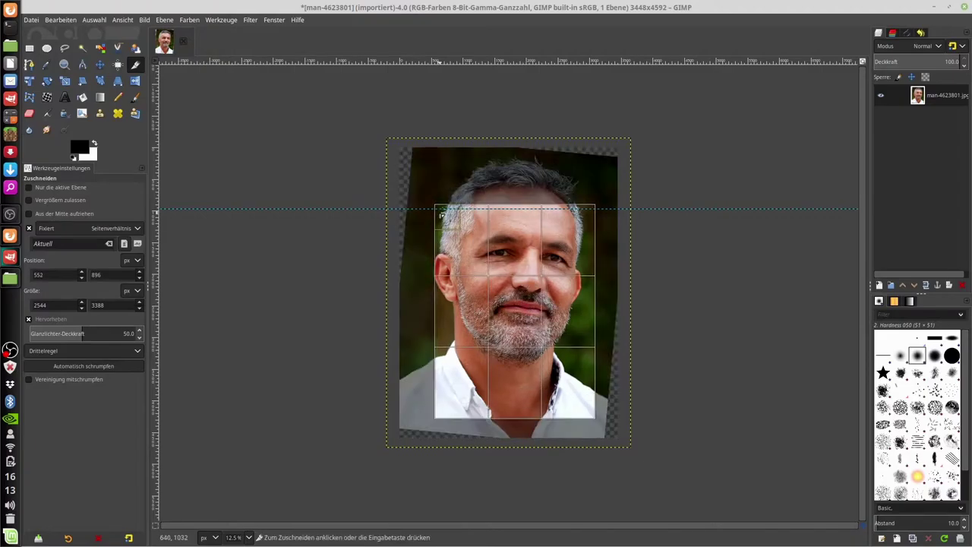
{"action": "left_click_drag", "start_coordinate": [442, 216], "coordinate": [424, 199]}
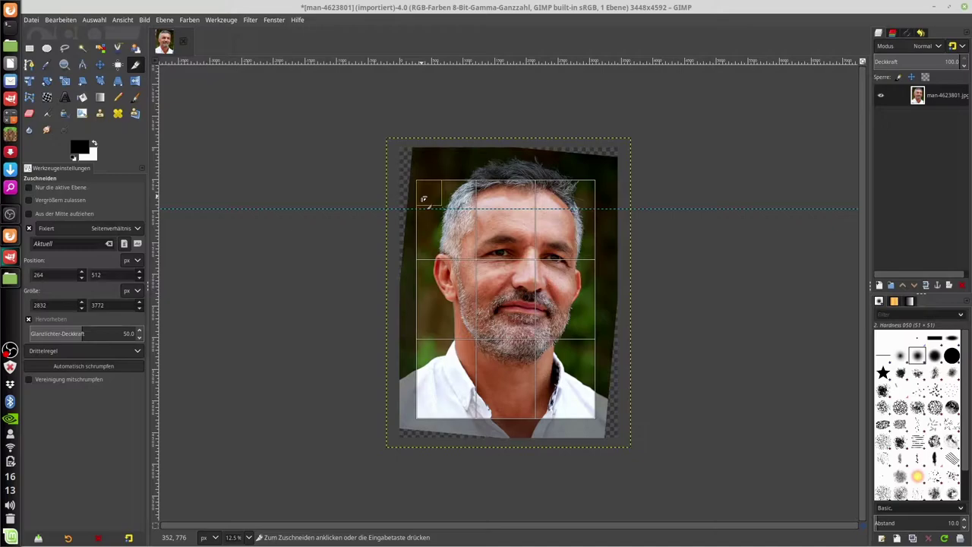
{"action": "mouse_move", "coordinate": [534, 267]}
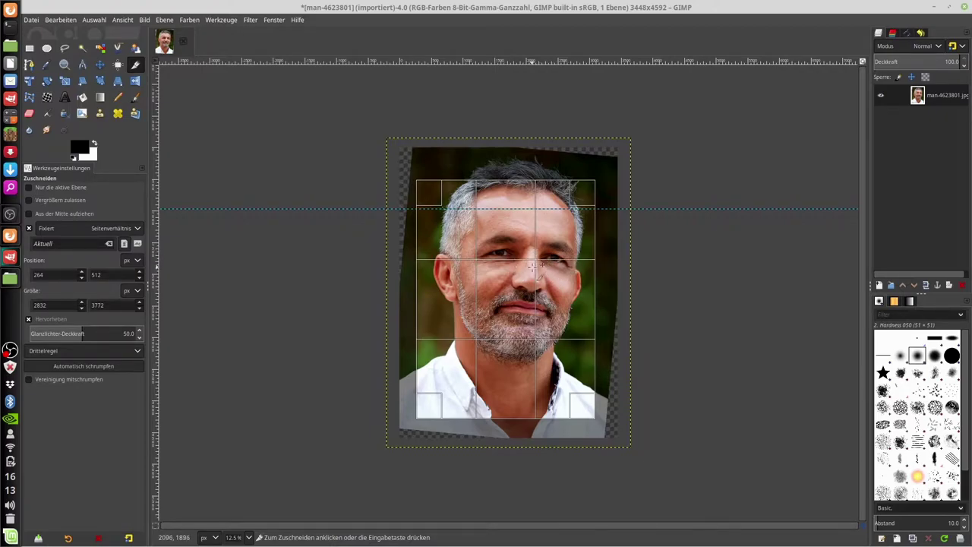
{"action": "left_click_drag", "start_coordinate": [498, 240], "coordinate": [519, 241]}
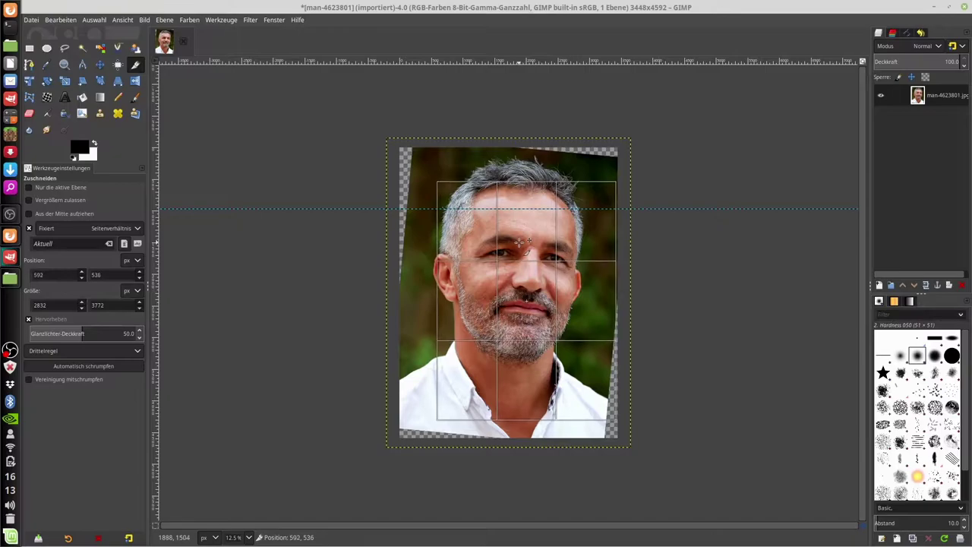
{"action": "left_click_drag", "start_coordinate": [520, 242], "coordinate": [458, 243]}
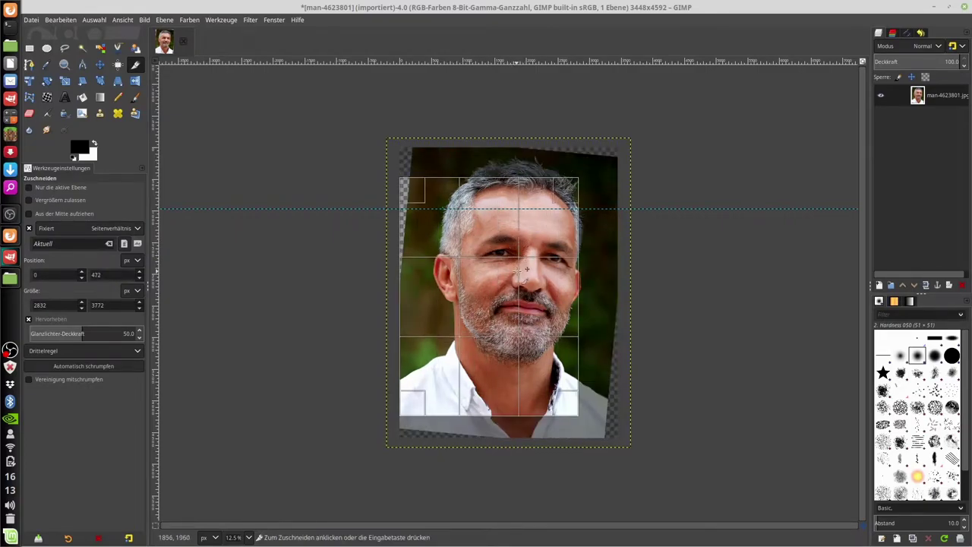
{"action": "left_click", "coordinate": [505, 266]}
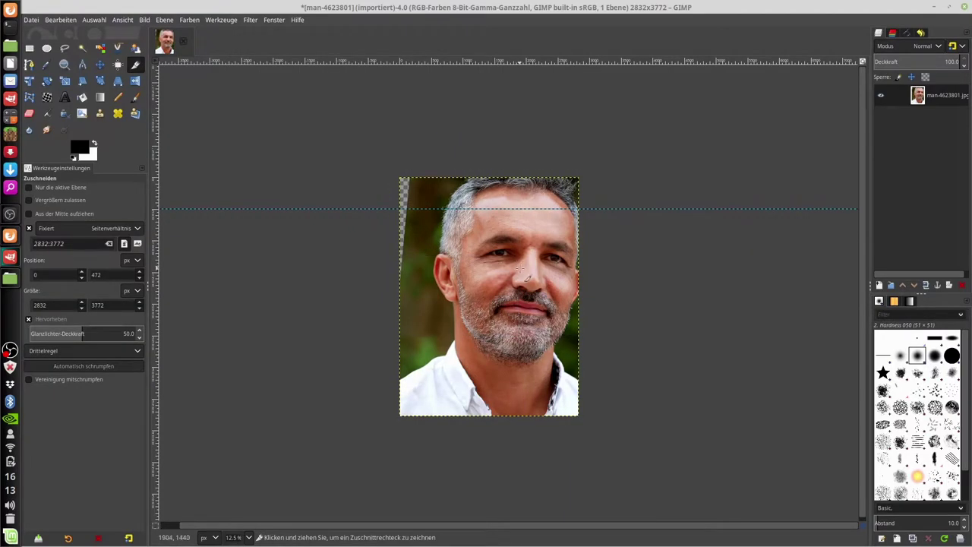
Undo the crop, then recrop the portrait to a new head-and-shoulders frame
{"action": "left_click", "coordinate": [51, 20]}
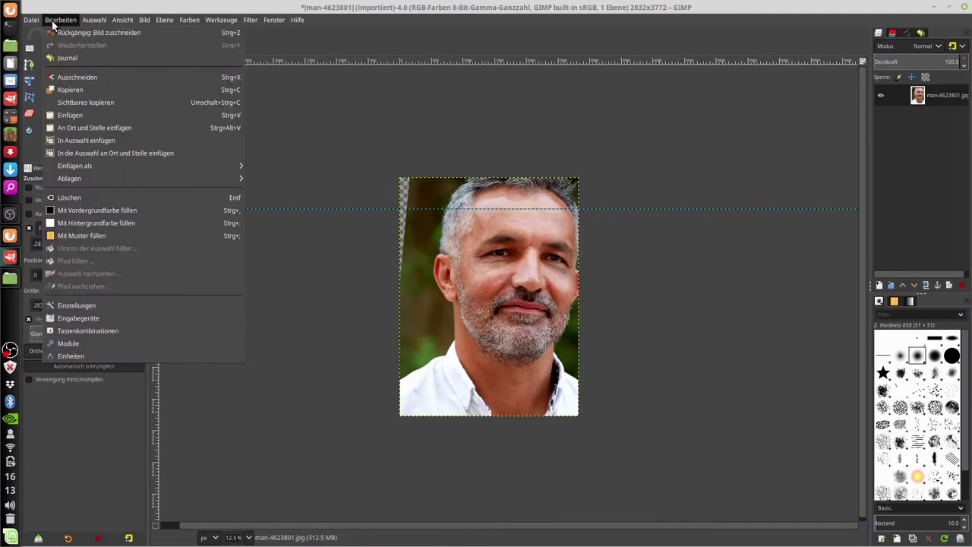
{"action": "left_click", "coordinate": [58, 32]}
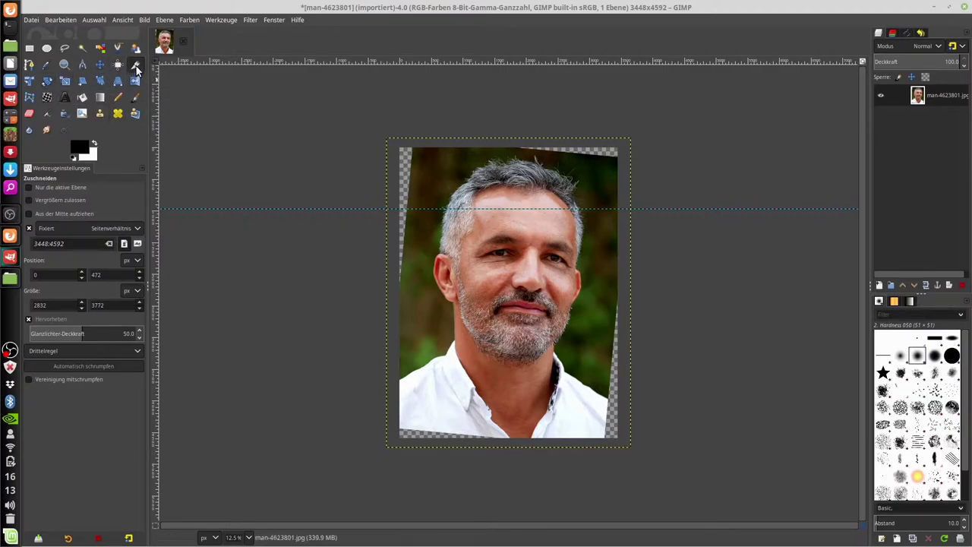
{"action": "left_click_drag", "start_coordinate": [443, 180], "coordinate": [602, 359]}
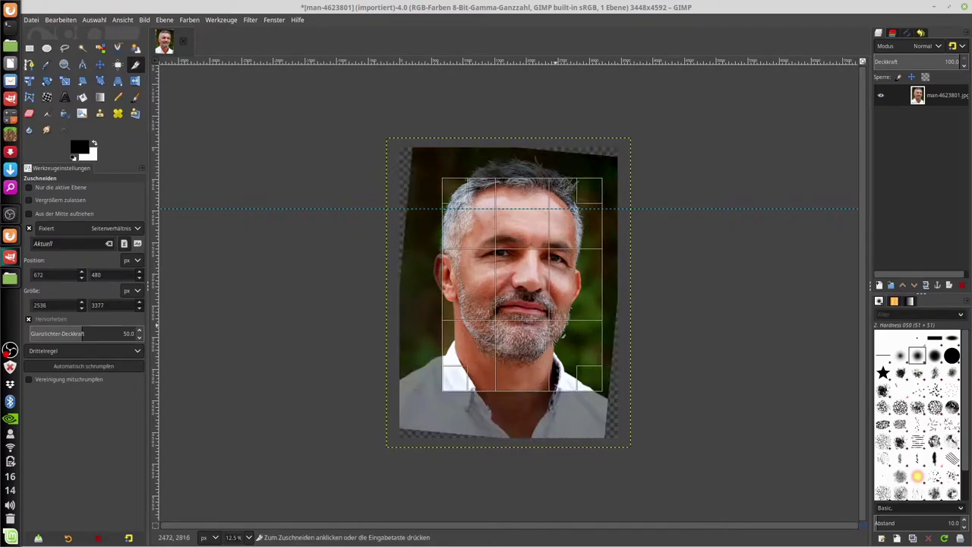
{"action": "left_click_drag", "start_coordinate": [531, 288], "coordinate": [529, 286]}
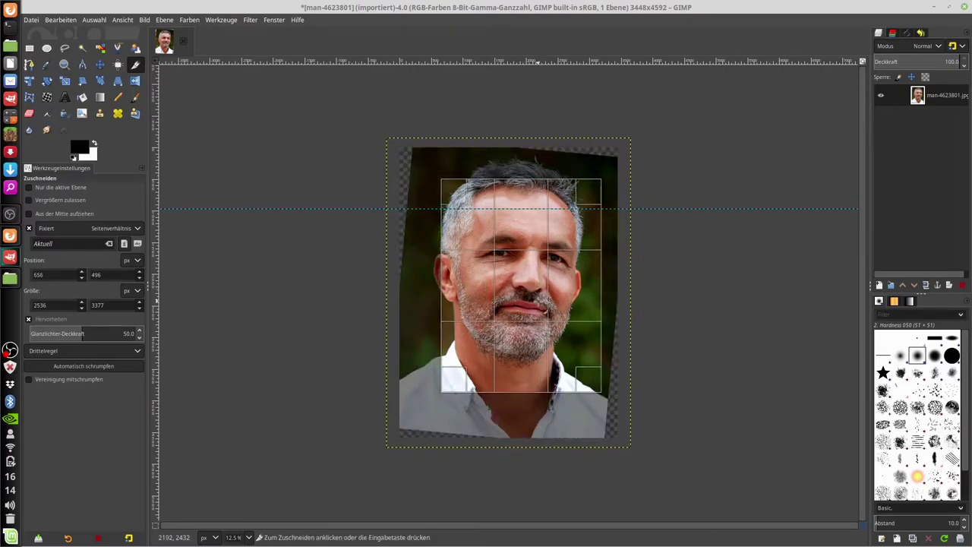
{"action": "key", "text": "Return"}
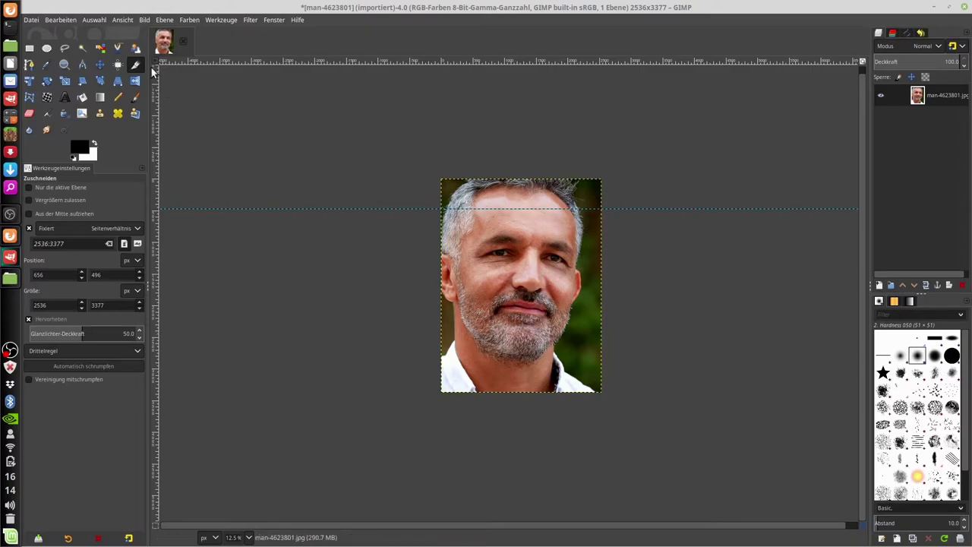
Undo the second crop and the rotation to restore the upright portrait
{"action": "left_click", "coordinate": [64, 21]}
{"action": "left_click", "coordinate": [70, 33]}
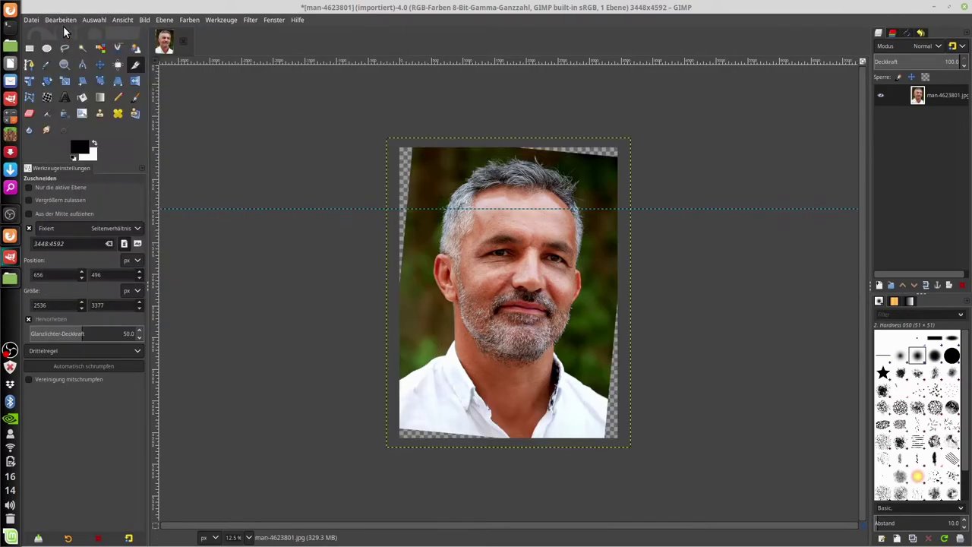
{"action": "left_click", "coordinate": [69, 32]}
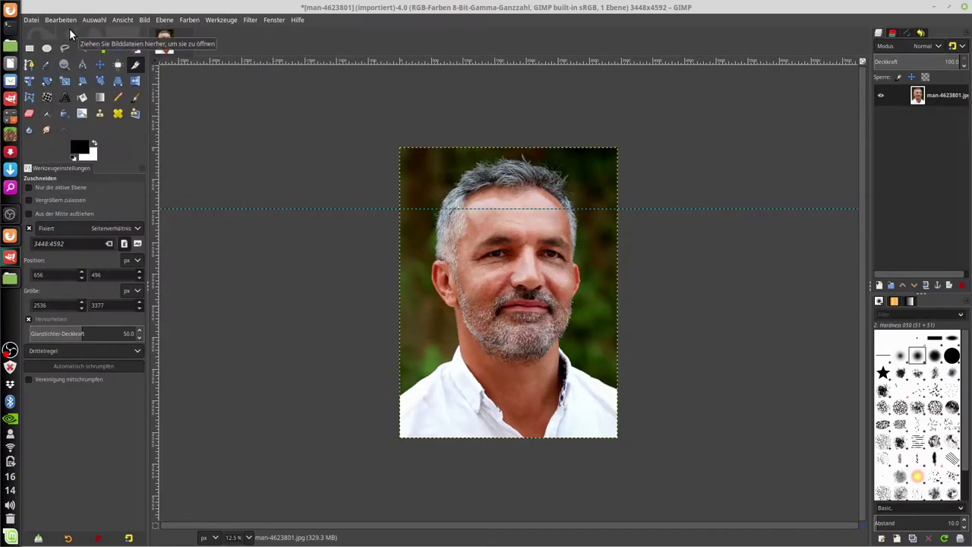
{"action": "left_click", "coordinate": [161, 209]}
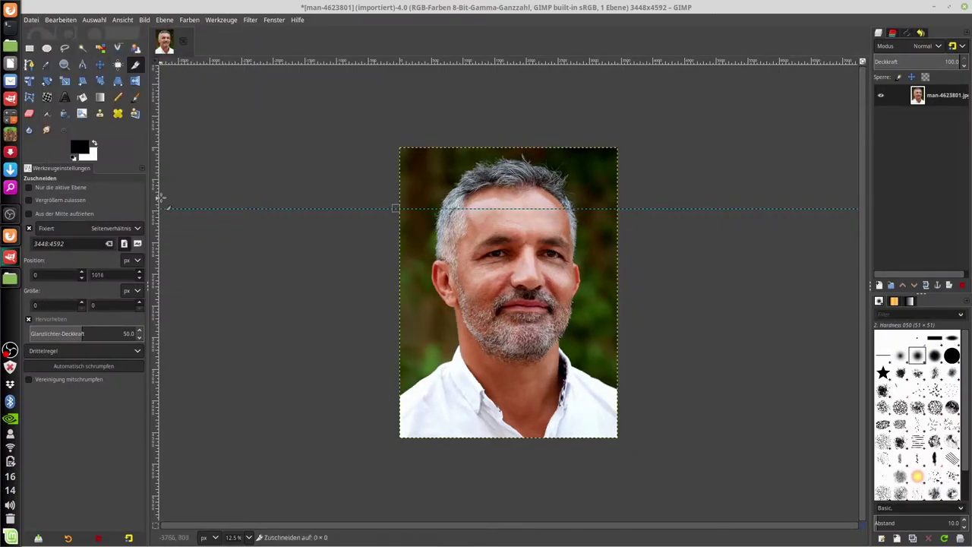
{"action": "left_click_drag", "start_coordinate": [170, 187], "coordinate": [155, 219]}
{"action": "left_click", "coordinate": [158, 211]}
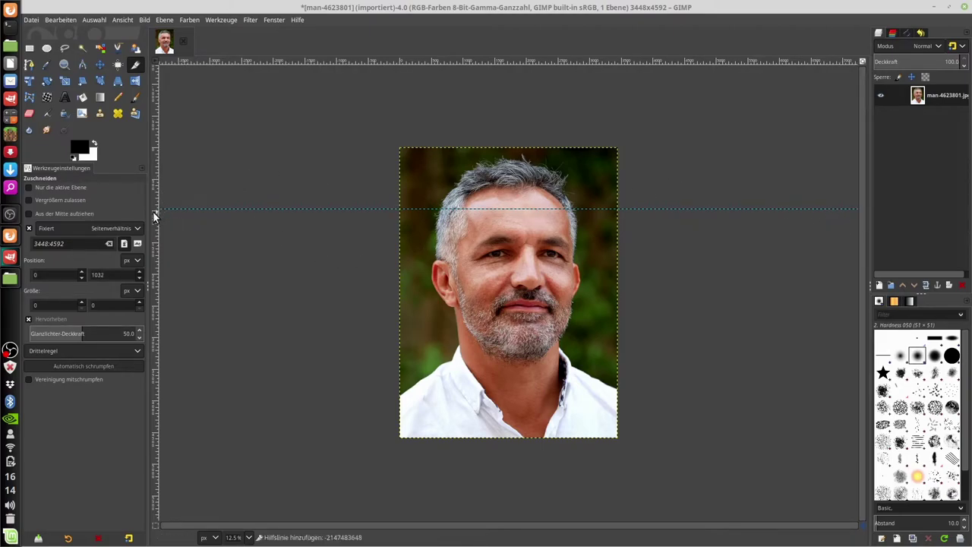
{"action": "left_click_drag", "start_coordinate": [156, 205], "coordinate": [163, 190]}
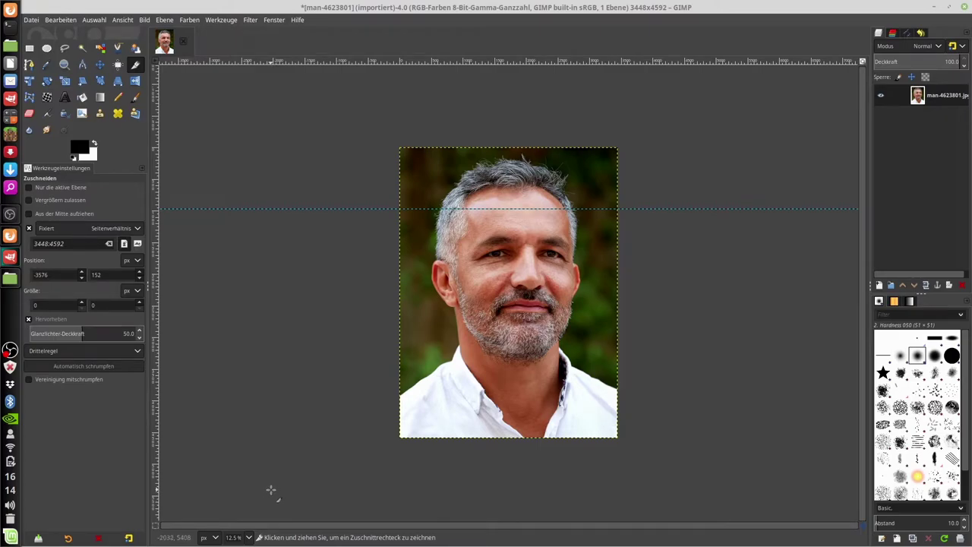
Try 100%, 25% and 200% zoom to inspect the nose and moustache
{"action": "left_click", "coordinate": [249, 537]}
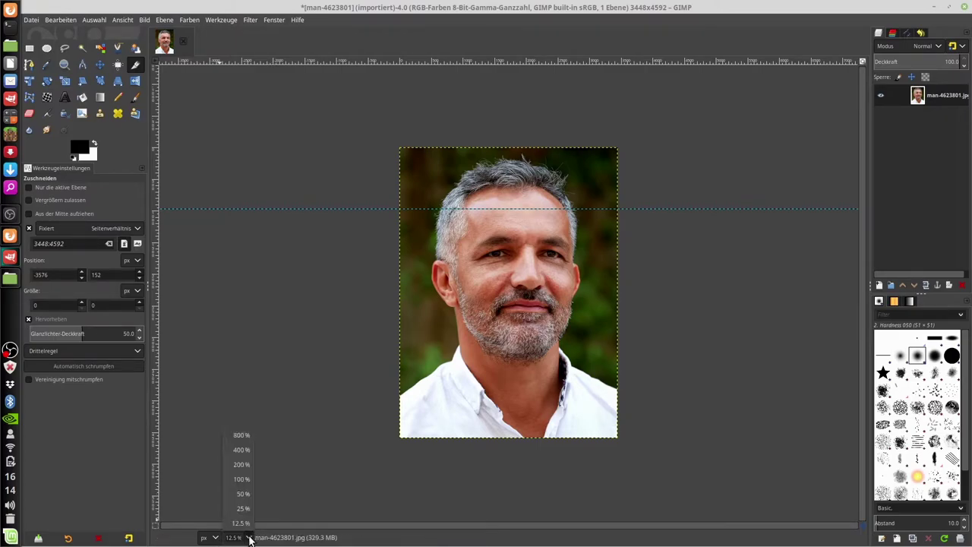
{"action": "left_click", "coordinate": [240, 479]}
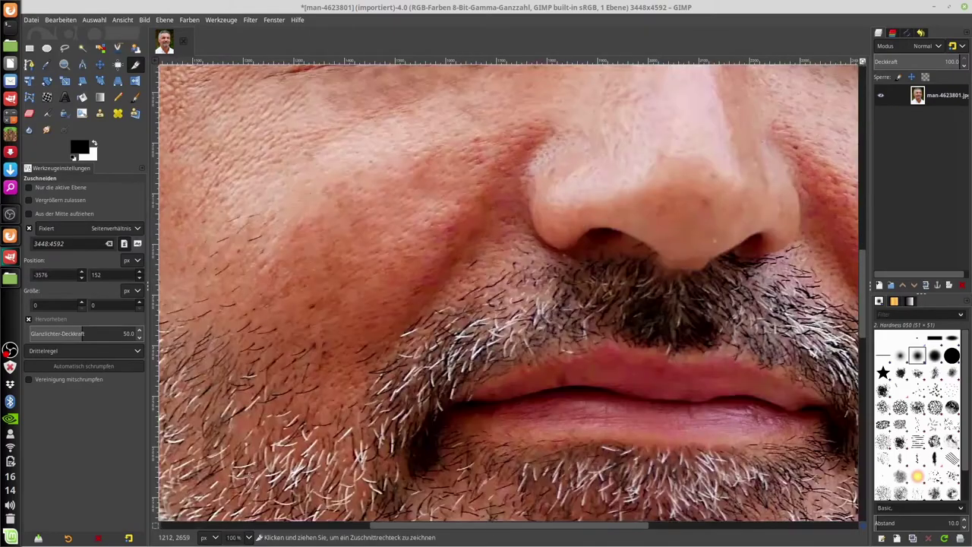
{"action": "left_click", "coordinate": [249, 537]}
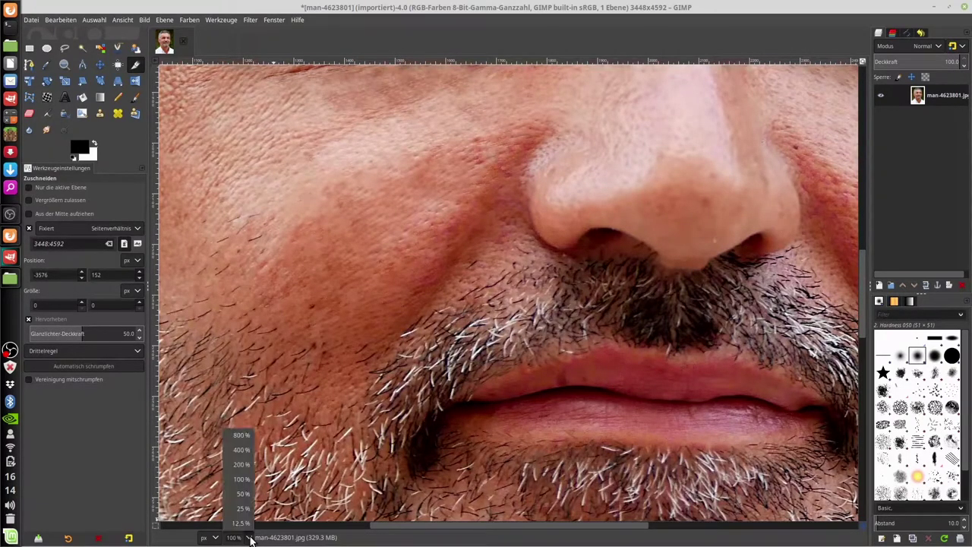
{"action": "left_click", "coordinate": [240, 509]}
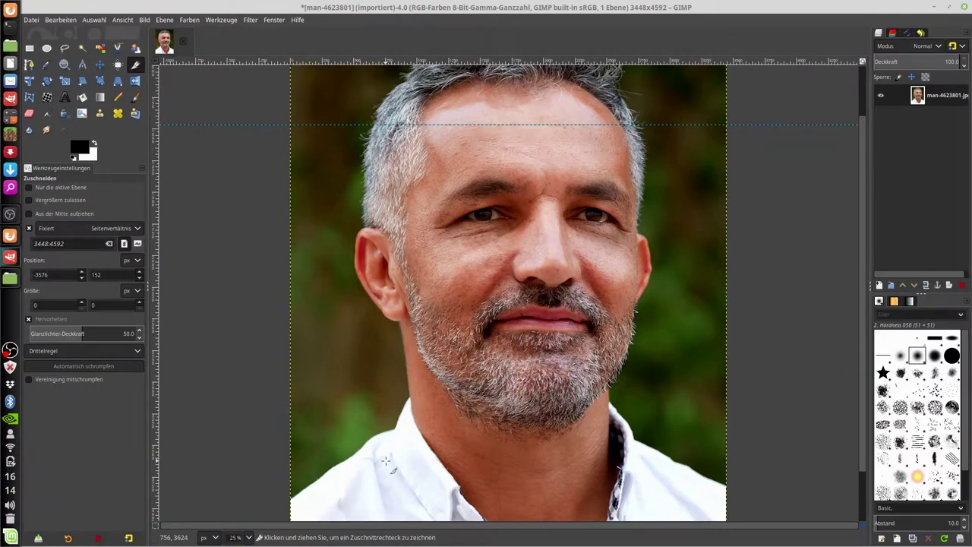
{"action": "left_click", "coordinate": [249, 537]}
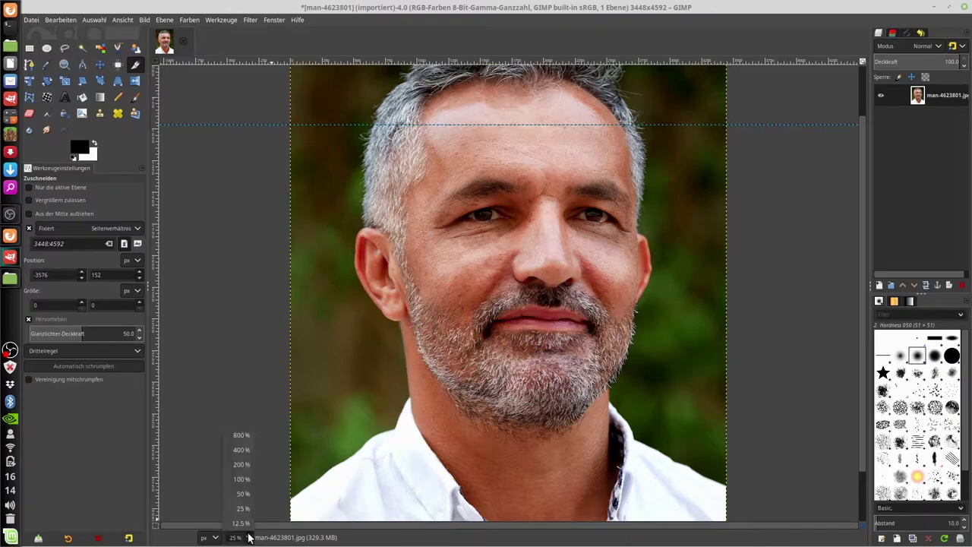
{"action": "left_click", "coordinate": [247, 464]}
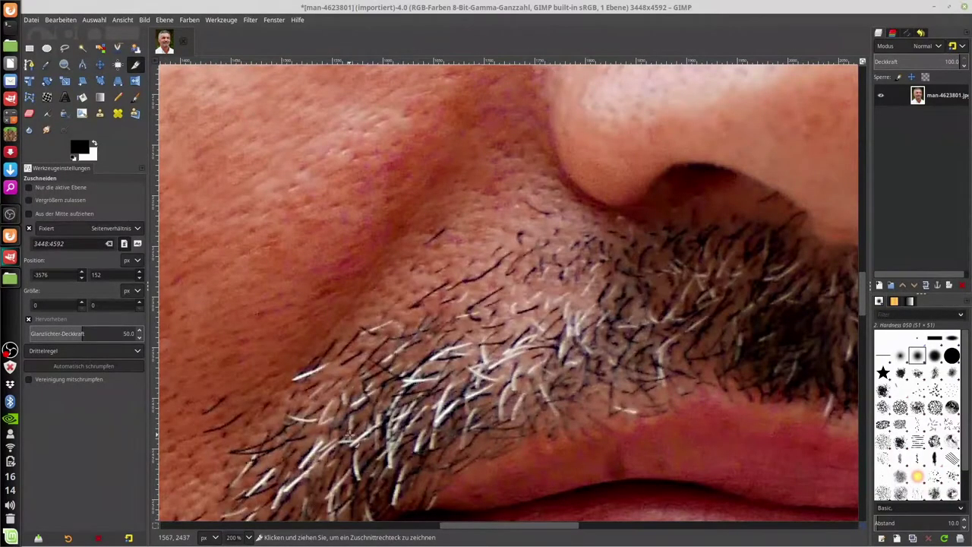
{"action": "scroll", "coordinate": [349, 435], "scroll_direction": "up", "scroll_amount": 10}
{"action": "scroll", "coordinate": [350, 434], "scroll_direction": "down", "scroll_amount": 10}
{"action": "scroll", "coordinate": [351, 439], "scroll_direction": "up", "scroll_amount": 5}
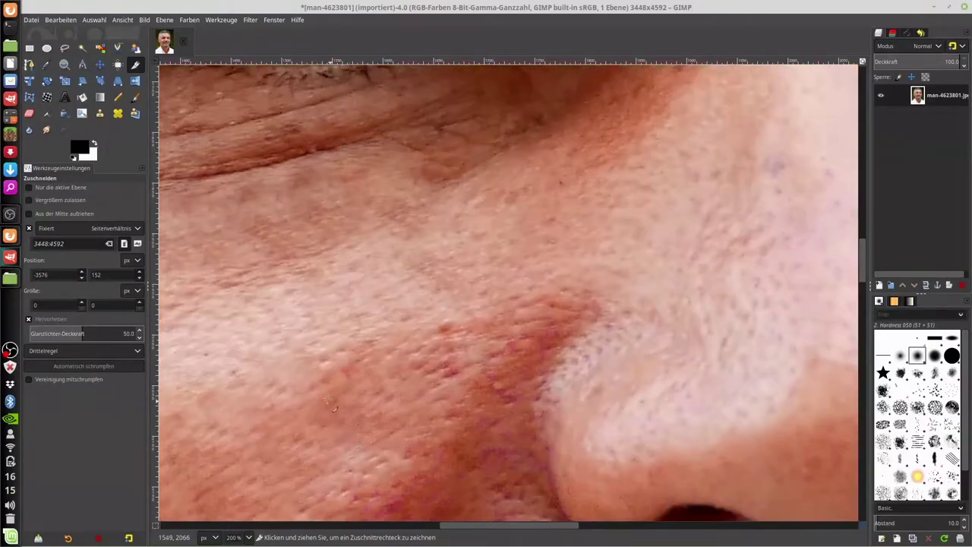
Zoom out to 25% and 12.5%, then settle on 50% on the face
{"action": "left_click", "coordinate": [248, 537]}
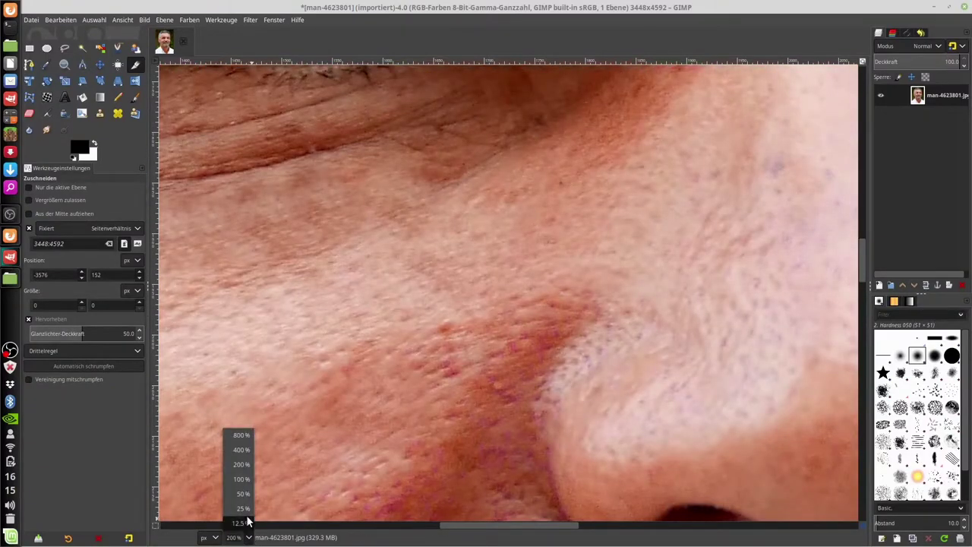
{"action": "left_click", "coordinate": [244, 508]}
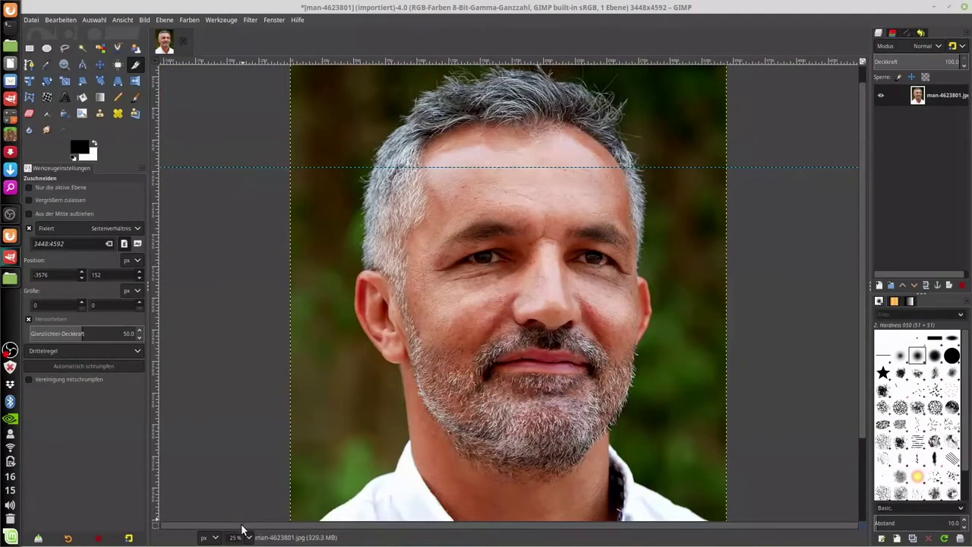
{"action": "left_click", "coordinate": [247, 535]}
{"action": "left_click", "coordinate": [246, 516]}
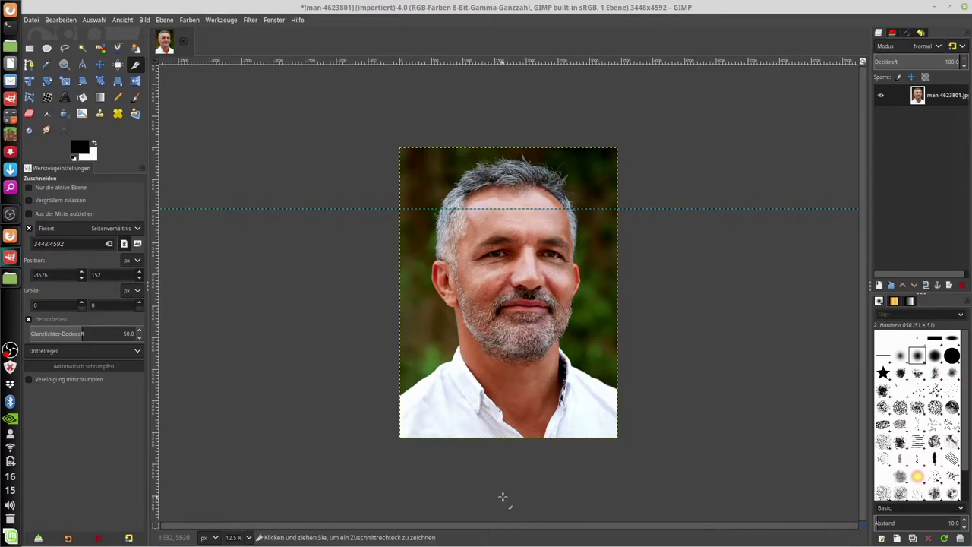
{"action": "left_click", "coordinate": [248, 538]}
{"action": "left_click", "coordinate": [245, 498]}
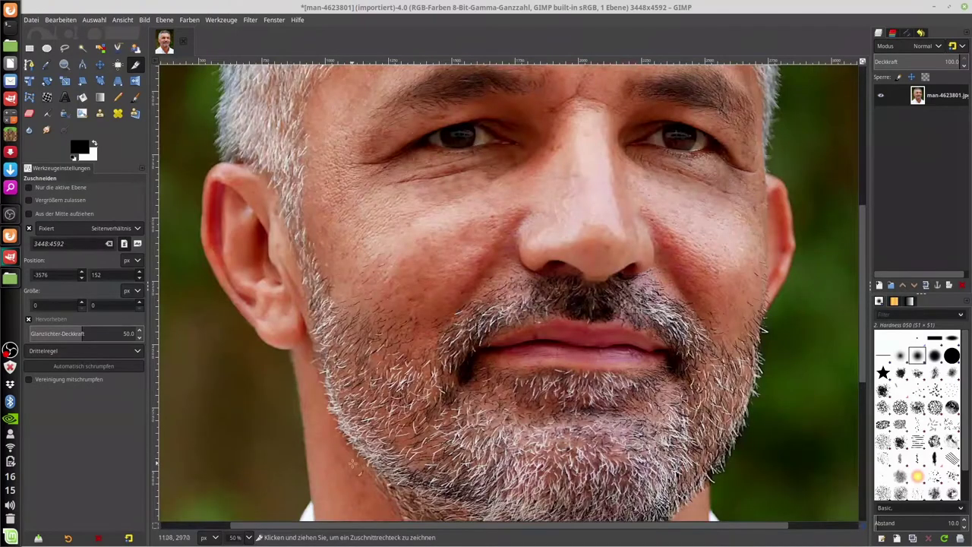
{"action": "scroll", "coordinate": [358, 465], "scroll_direction": "up", "scroll_amount": 5}
{"action": "scroll", "coordinate": [359, 466], "scroll_direction": "down", "scroll_amount": 3}
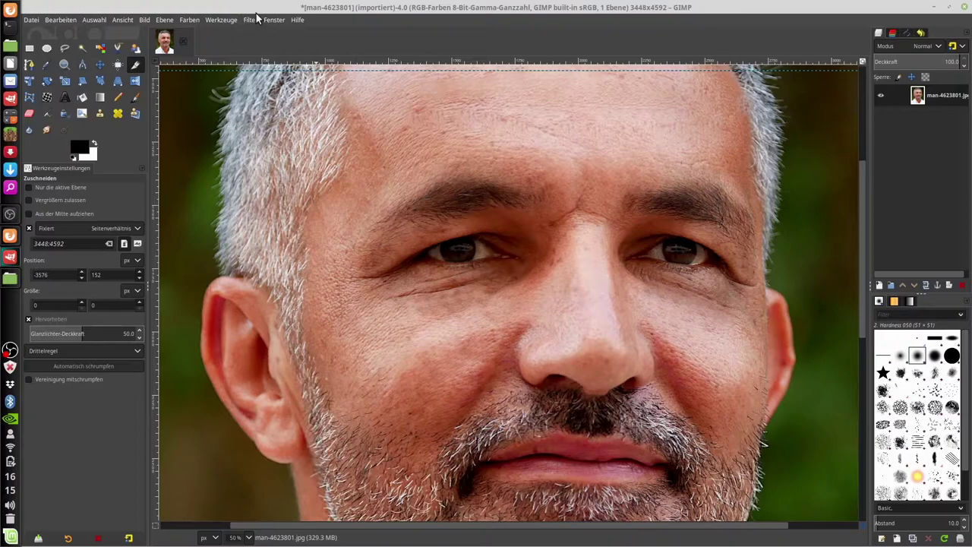
Open the Filter menu to reach the enhancement filters
{"action": "left_click", "coordinate": [250, 20]}
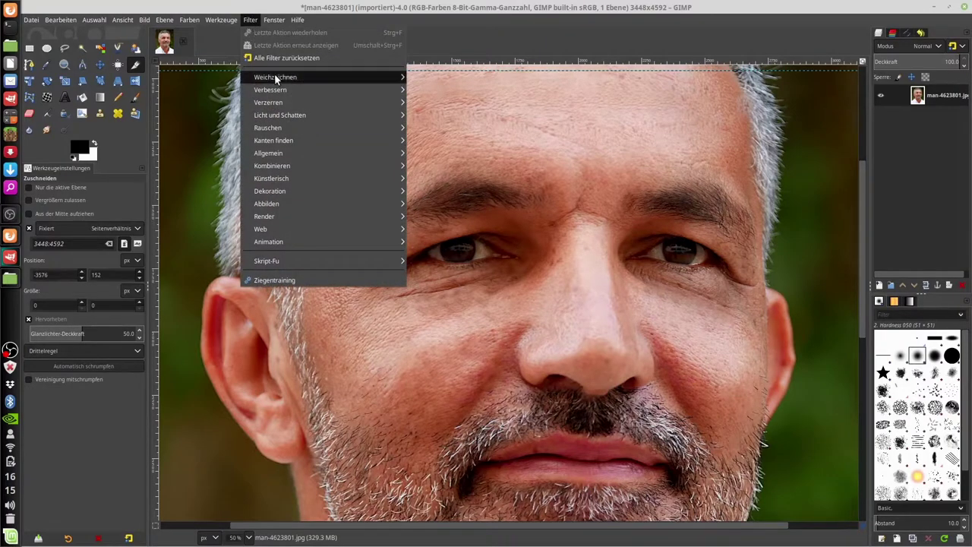
{"action": "mouse_move", "coordinate": [270, 89]}
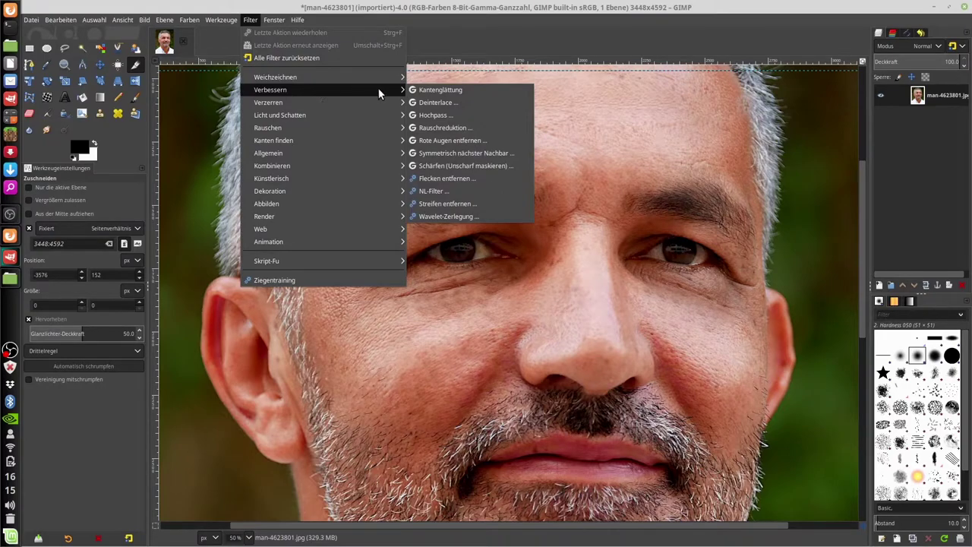
Open Unscharf maskieren, move it off the face, and set Menge about 1.169 with Radius 3.000
{"action": "left_click", "coordinate": [499, 165]}
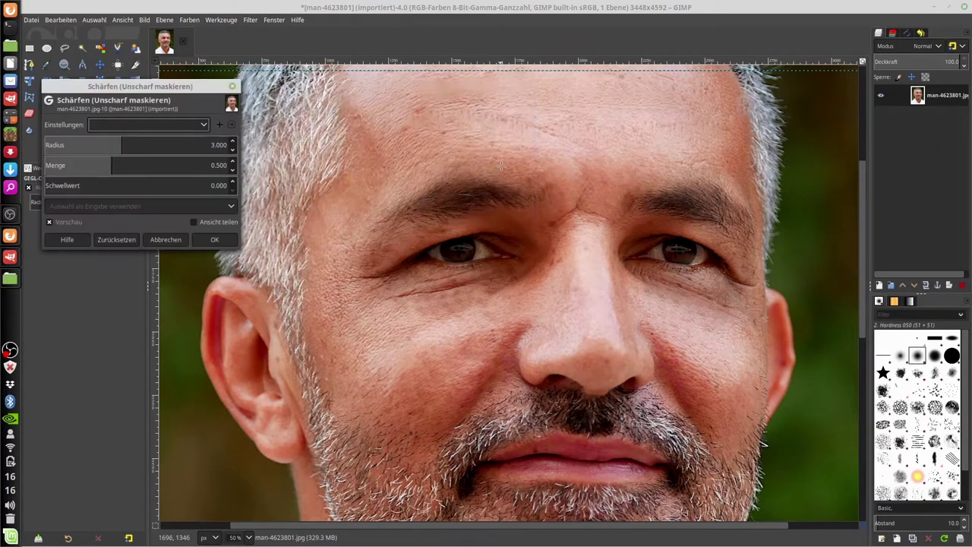
{"action": "left_click_drag", "start_coordinate": [203, 87], "coordinate": [152, 271]}
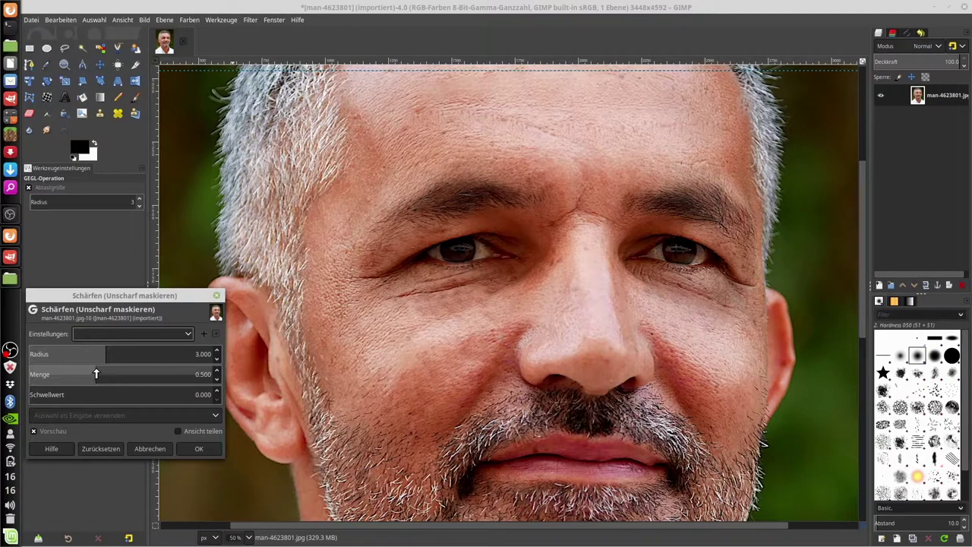
{"action": "mouse_move", "coordinate": [95, 374]}
{"action": "left_mouse_down"}
{"action": "mouse_move", "coordinate": [58, 374]}
{"action": "mouse_move", "coordinate": [94, 374]}
{"action": "left_mouse_up"}
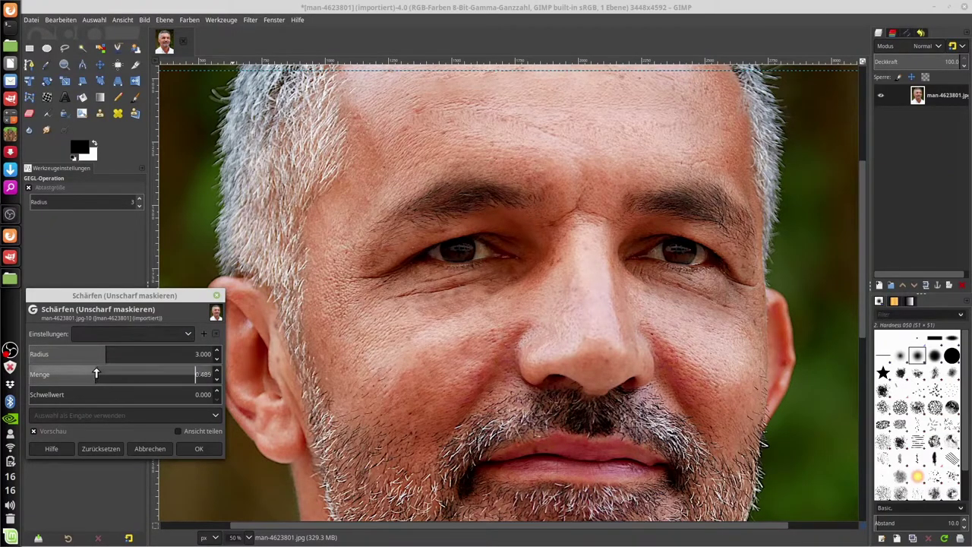
{"action": "left_click_drag", "start_coordinate": [95, 376], "coordinate": [136, 377]}
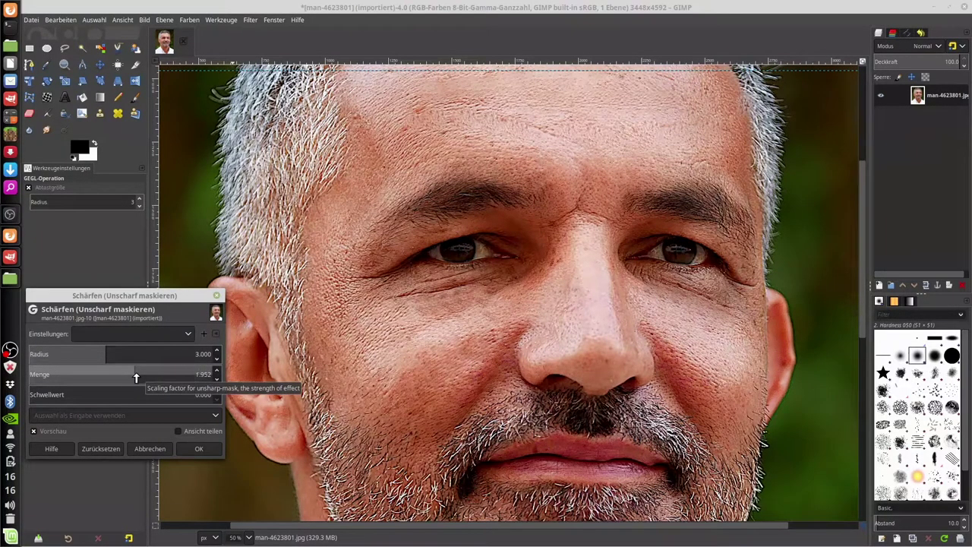
{"action": "scroll", "coordinate": [136, 377], "scroll_direction": "up", "scroll_amount": 1}
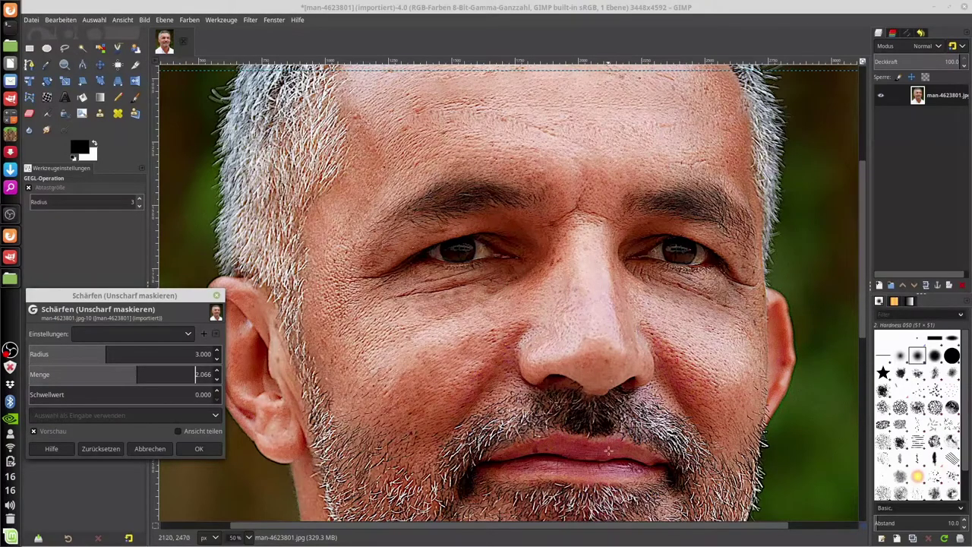
{"action": "left_click", "coordinate": [136, 374]}
{"action": "left_click_drag", "start_coordinate": [128, 375], "coordinate": [41, 378]}
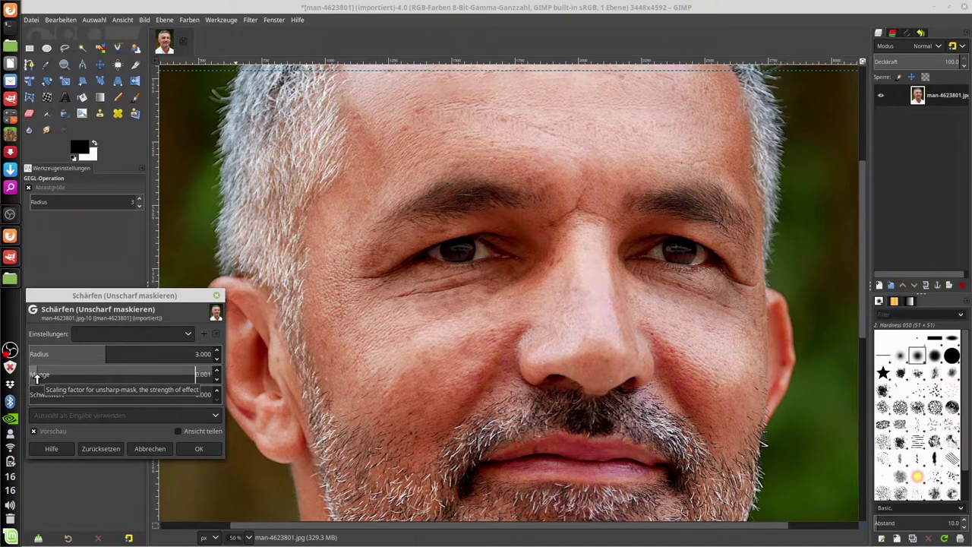
{"action": "left_click_drag", "start_coordinate": [41, 377], "coordinate": [120, 384]}
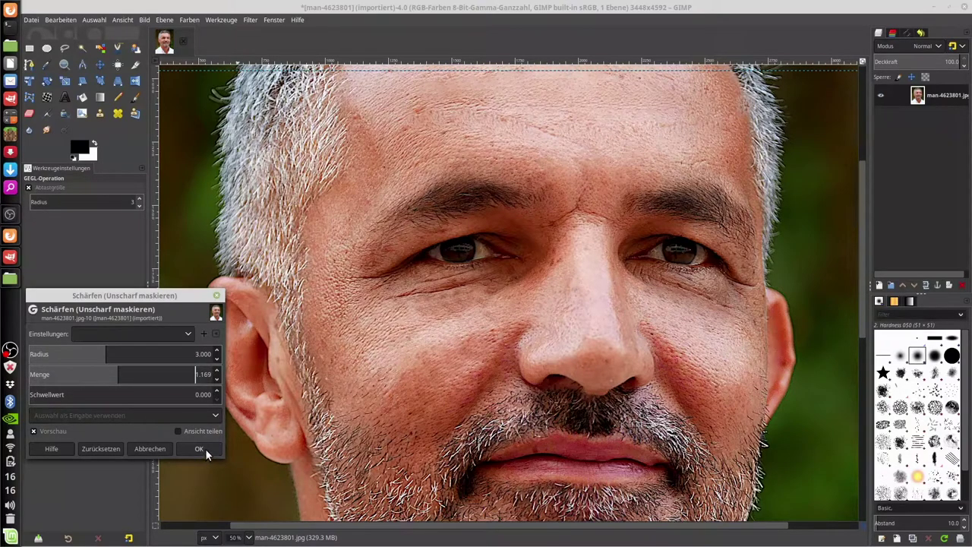
Cancel the unsharp mask, then scroll up to the hair and back down
{"action": "left_click", "coordinate": [154, 446]}
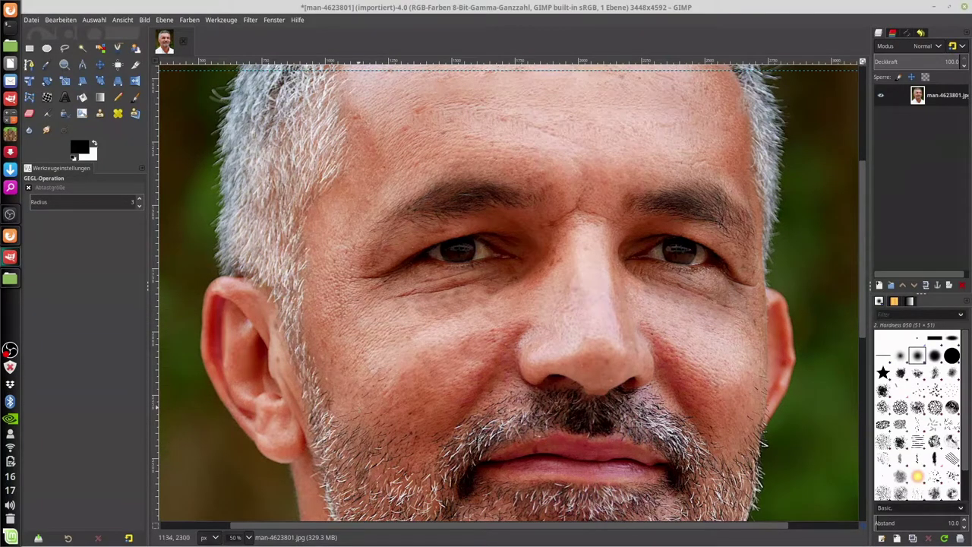
{"action": "scroll", "coordinate": [409, 427], "scroll_direction": "up", "scroll_amount": 5}
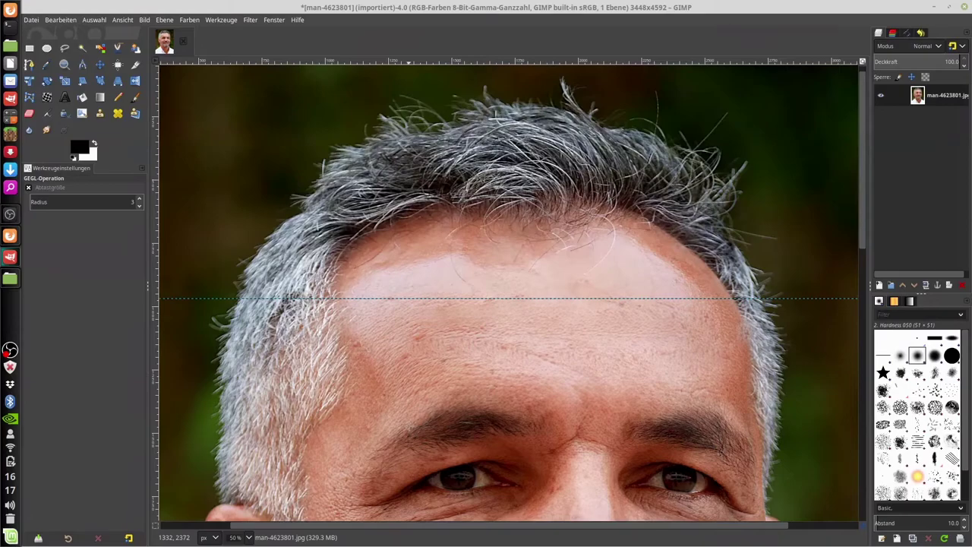
{"action": "scroll", "coordinate": [408, 427], "scroll_direction": "down", "scroll_amount": 5}
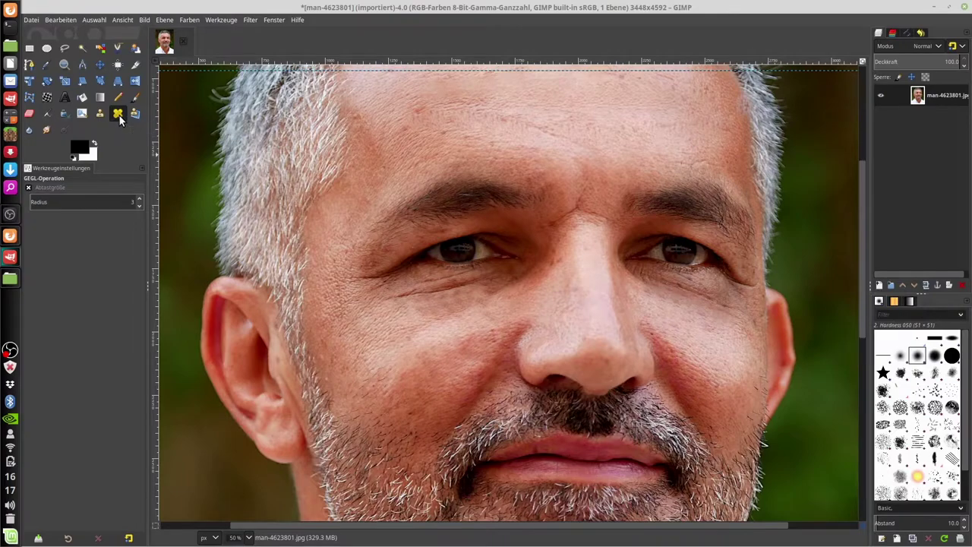
Switch to the Heal tool, try sizes 401 and 96, and compare Hardness 025/050 tips
{"action": "left_click", "coordinate": [119, 115]}
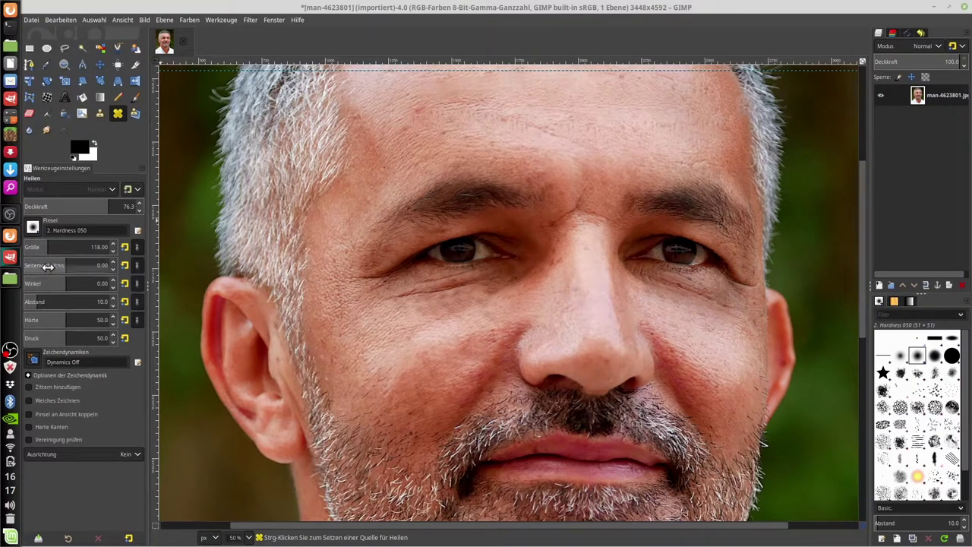
{"action": "left_click_drag", "start_coordinate": [46, 248], "coordinate": [92, 248]}
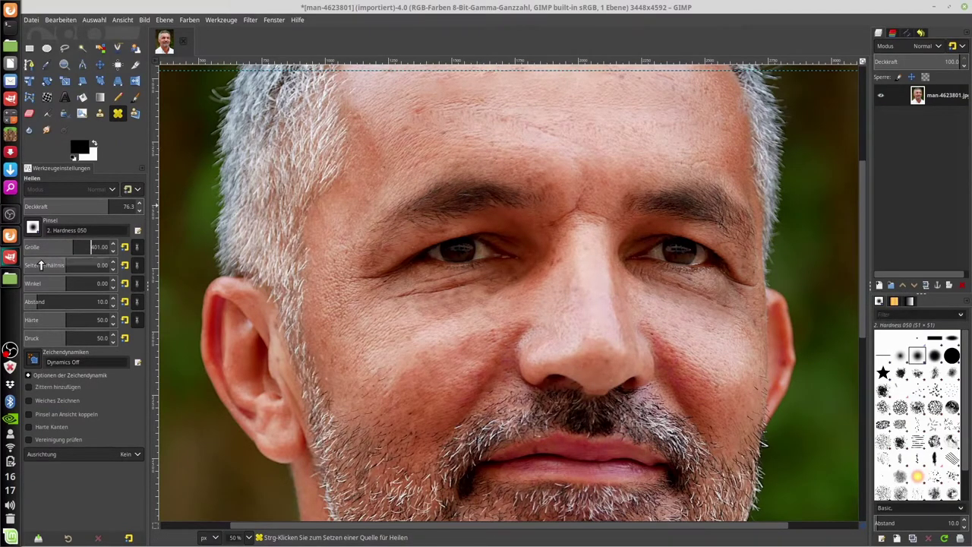
{"action": "left_click_drag", "start_coordinate": [71, 247], "coordinate": [43, 248]}
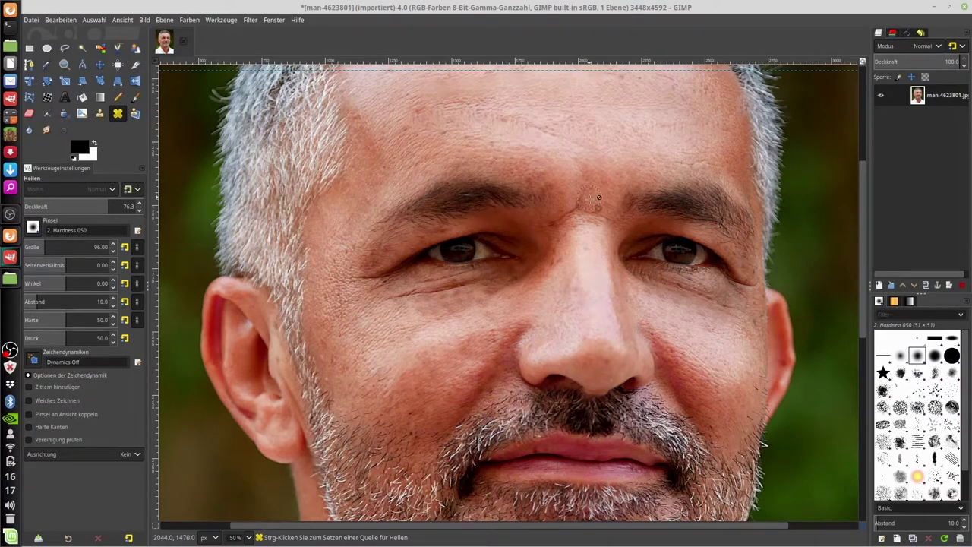
{"action": "left_click", "coordinate": [901, 356]}
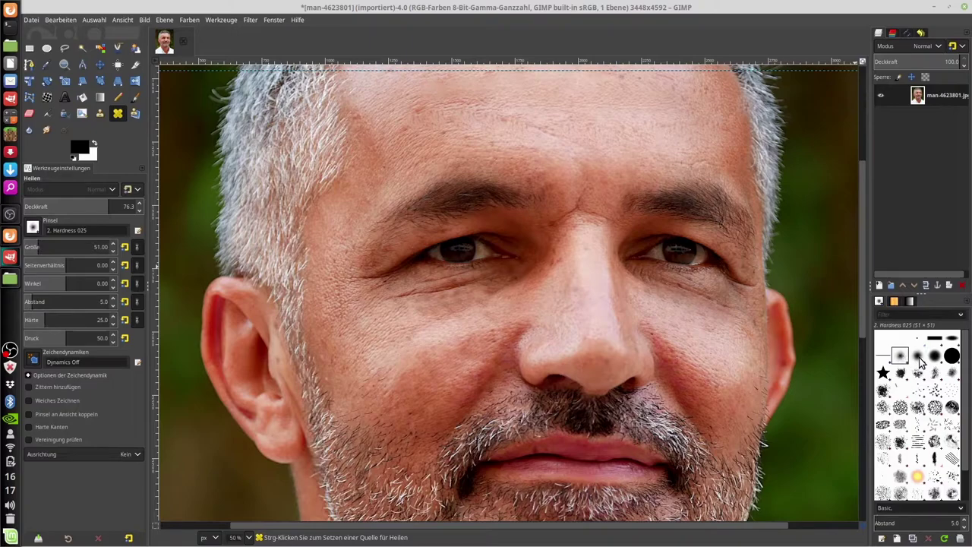
{"action": "left_click", "coordinate": [917, 357]}
{"action": "left_click", "coordinate": [900, 356]}
{"action": "left_click", "coordinate": [918, 356]}
{"action": "left_click", "coordinate": [935, 357]}
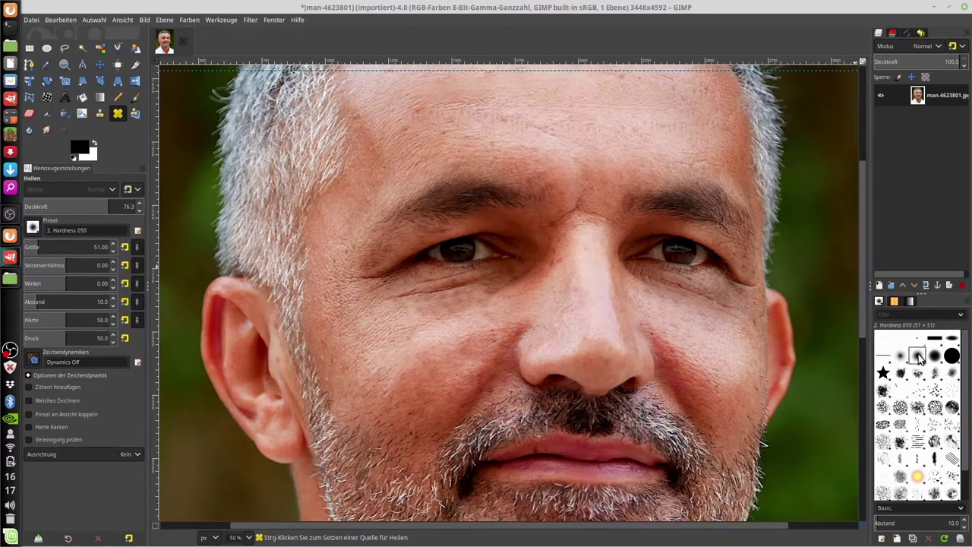
{"action": "left_click", "coordinate": [900, 356]}
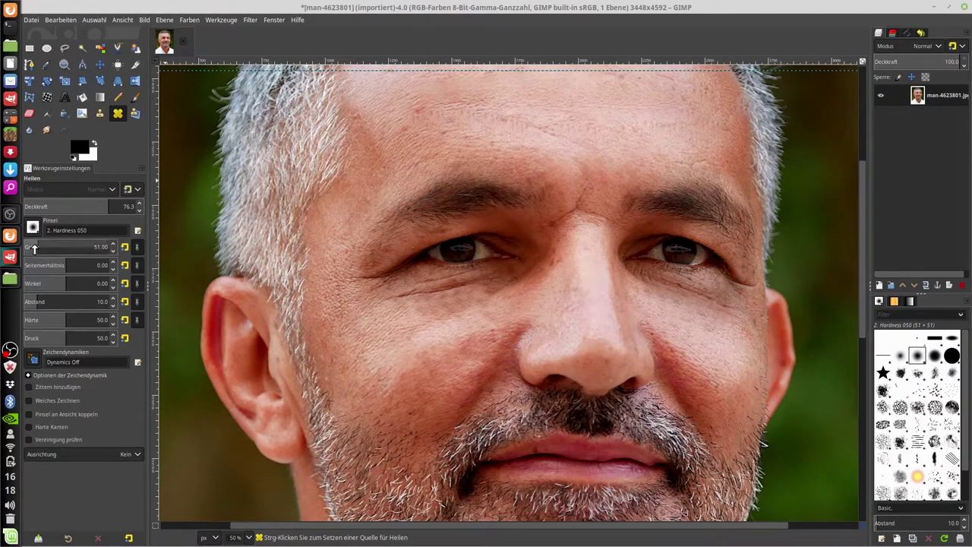
Heal the forehead spot from a nose source point, brush size 165 then 120
{"action": "key", "text": "bracketright"}
{"action": "key", "text": "bracketright"}
{"action": "key", "text": "bracketright"}
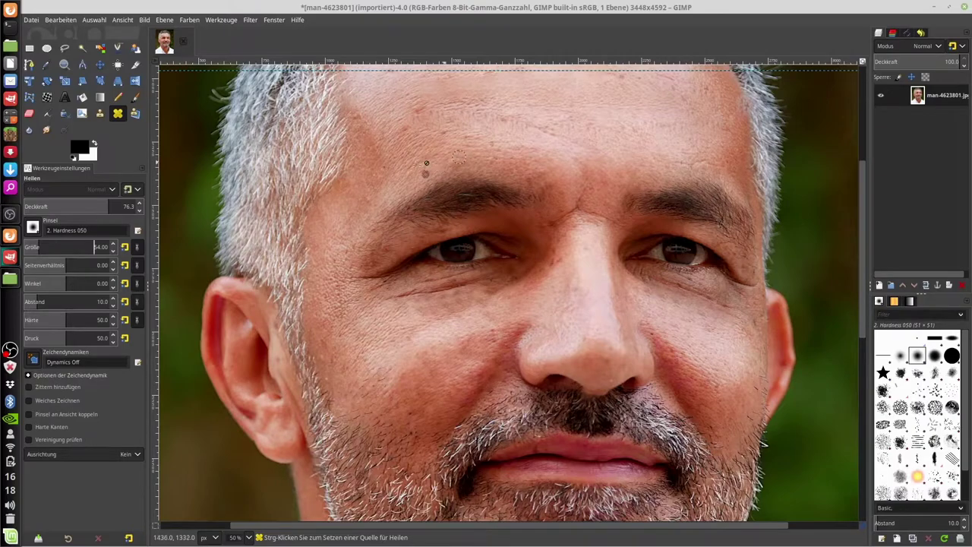
{"action": "left_click_drag", "start_coordinate": [41, 248], "coordinate": [92, 248]}
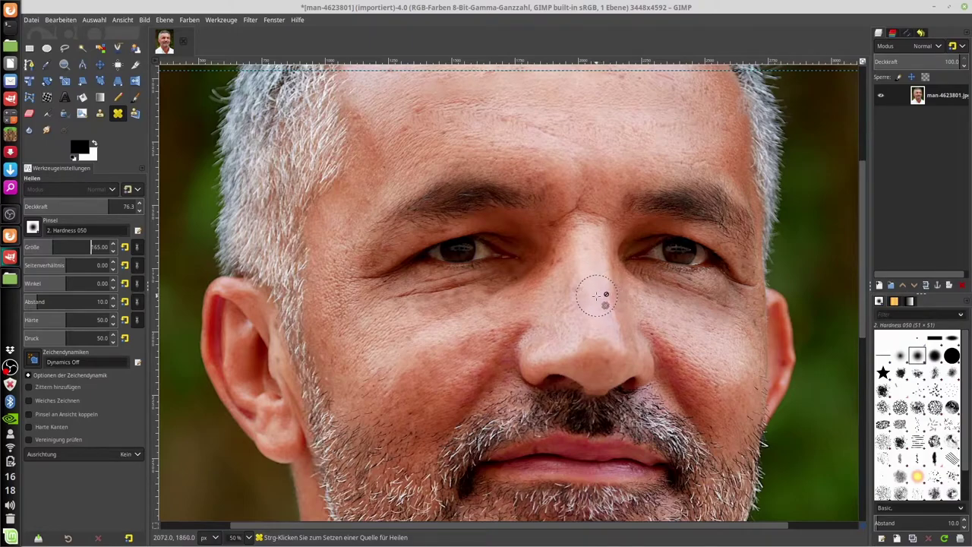
{"action": "key", "text": "ctrl"}
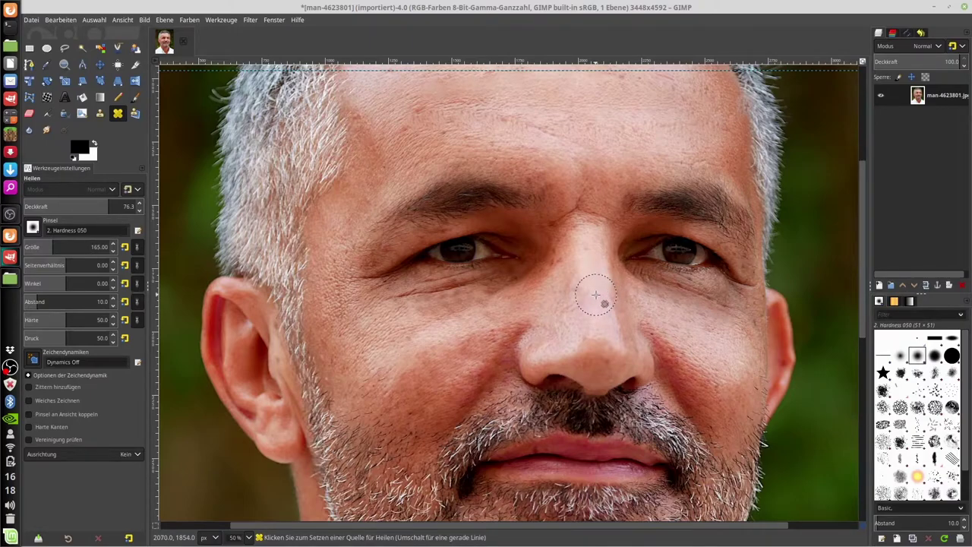
{"action": "left_click", "coordinate": [596, 295], "text": "ctrl"}
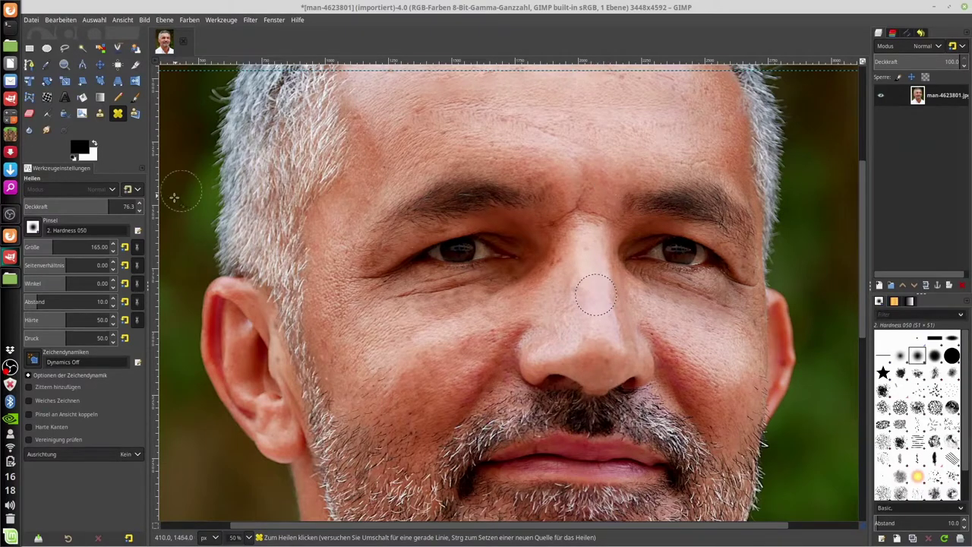
{"action": "left_click", "coordinate": [91, 247]}
{"action": "type", "text": "120"}
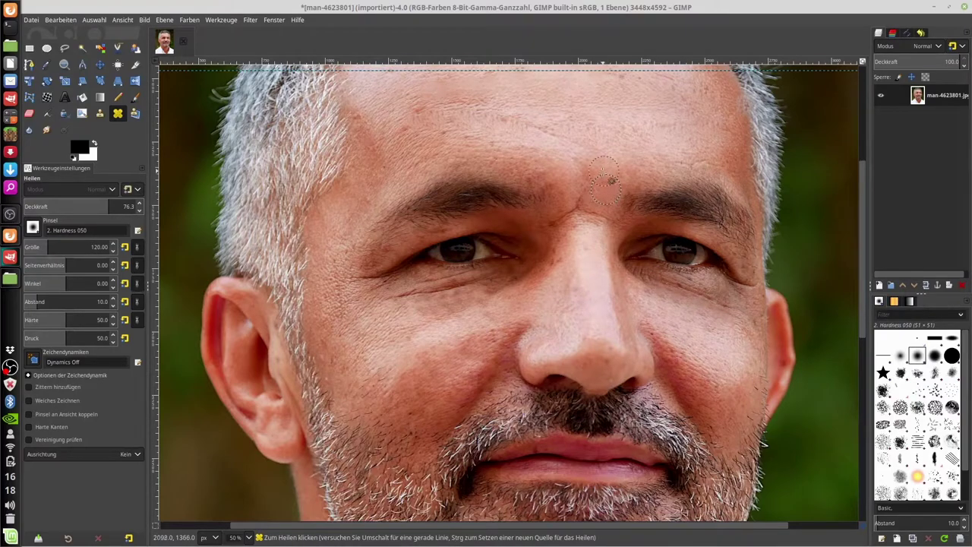
{"action": "left_click", "coordinate": [602, 188]}
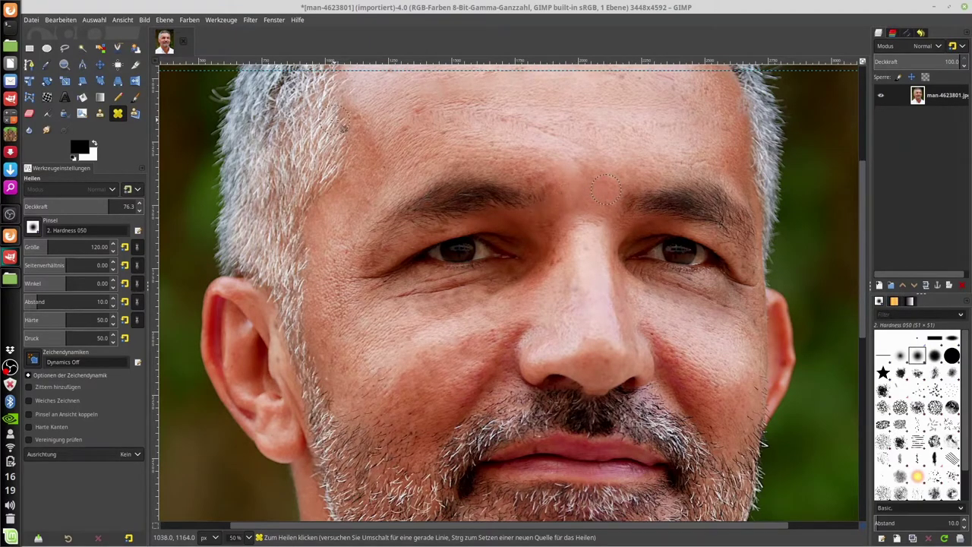
{"action": "left_click", "coordinate": [65, 20]}
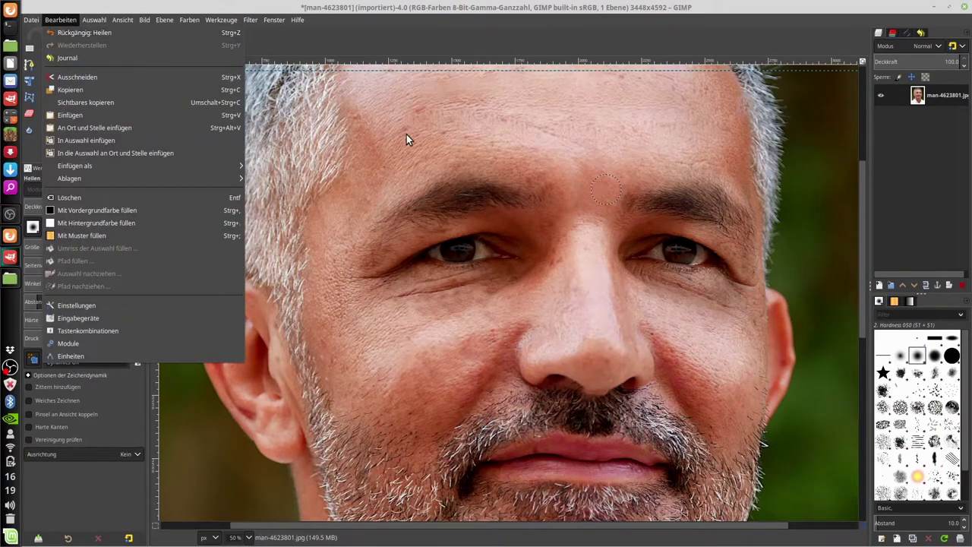
{"action": "left_click", "coordinate": [377, 110]}
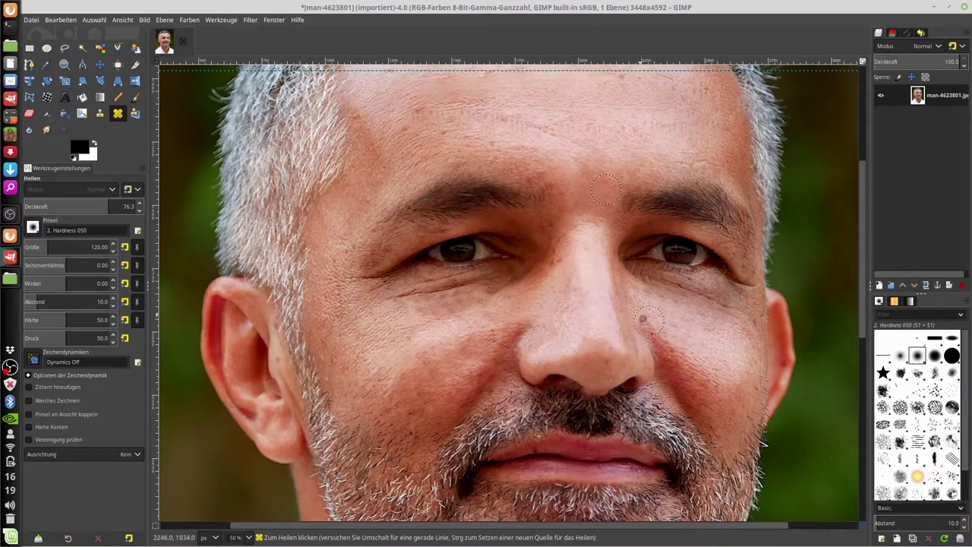
{"action": "scroll", "coordinate": [595, 179], "scroll_direction": "up", "scroll_amount": 5}
{"action": "scroll", "coordinate": [607, 243], "scroll_direction": "down", "scroll_amount": 2}
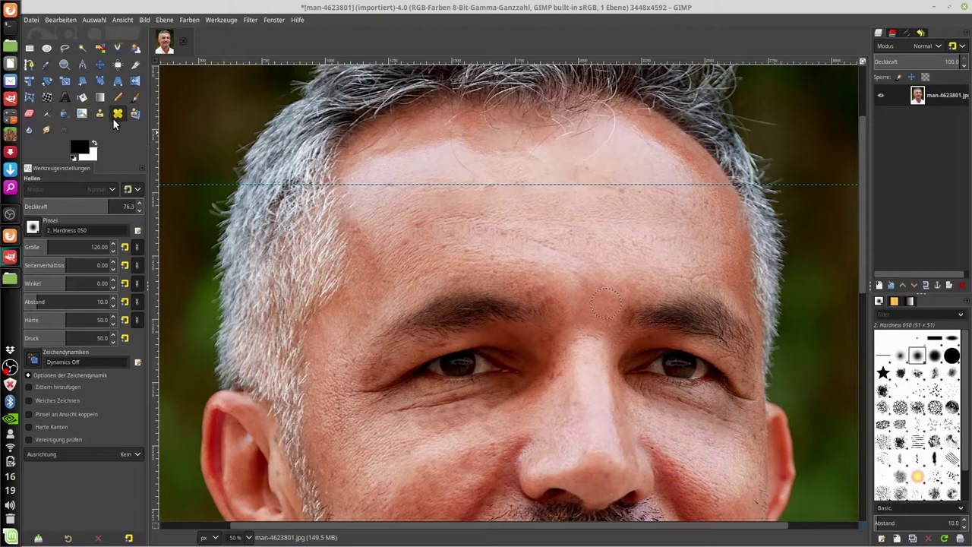
Blur the skin texture on the cheek and forehead with the Weichzeichnen/Schärfen brush
{"action": "left_click", "coordinate": [29, 132]}
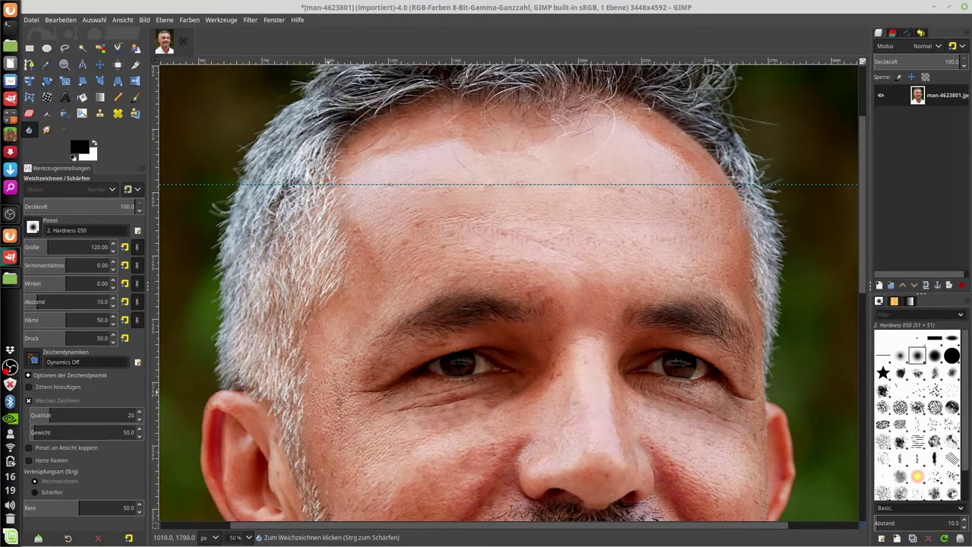
{"action": "left_click_drag", "start_coordinate": [373, 456], "coordinate": [365, 433]}
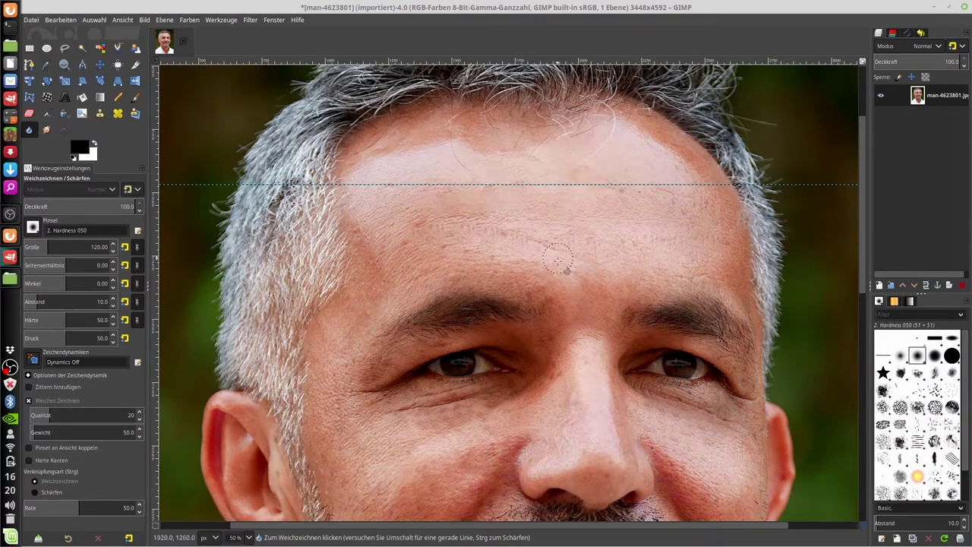
{"action": "scroll", "coordinate": [568, 311], "scroll_direction": "down", "scroll_amount": 3}
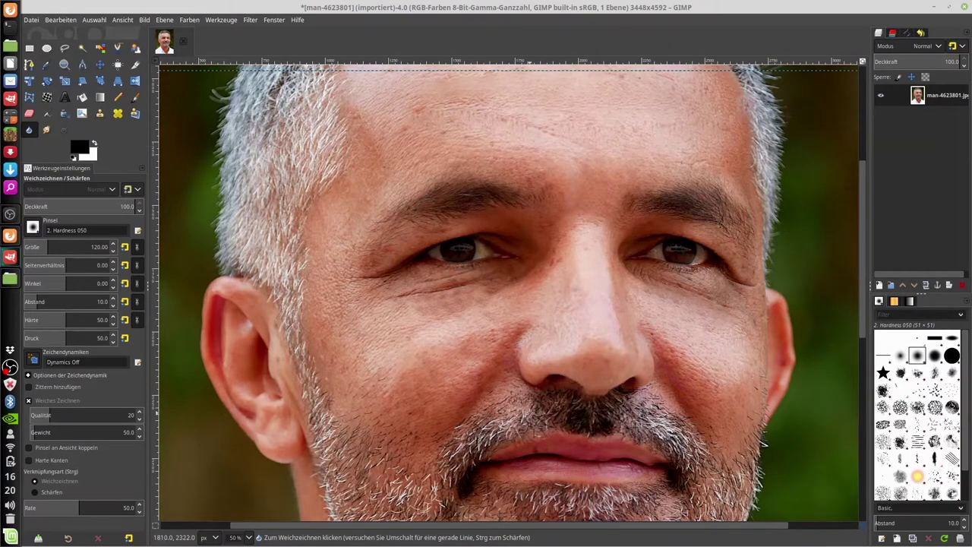
{"action": "scroll", "coordinate": [612, 388], "scroll_direction": "up", "scroll_amount": 3}
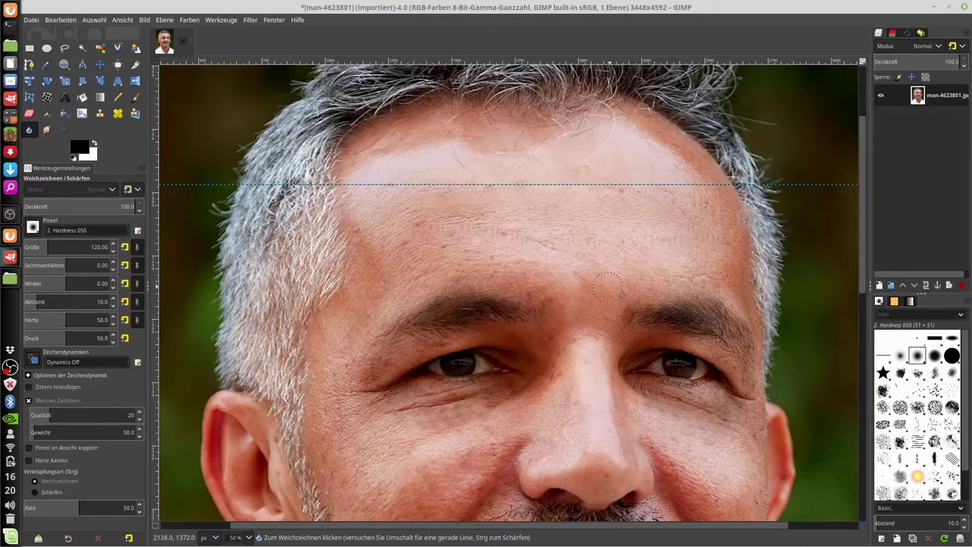
{"action": "left_click_drag", "start_coordinate": [549, 254], "coordinate": [519, 227]}
Zoom to 25% then 12.5% to show the whole portrait, and drag a guide from the ruler
{"action": "left_click", "coordinate": [248, 538]}
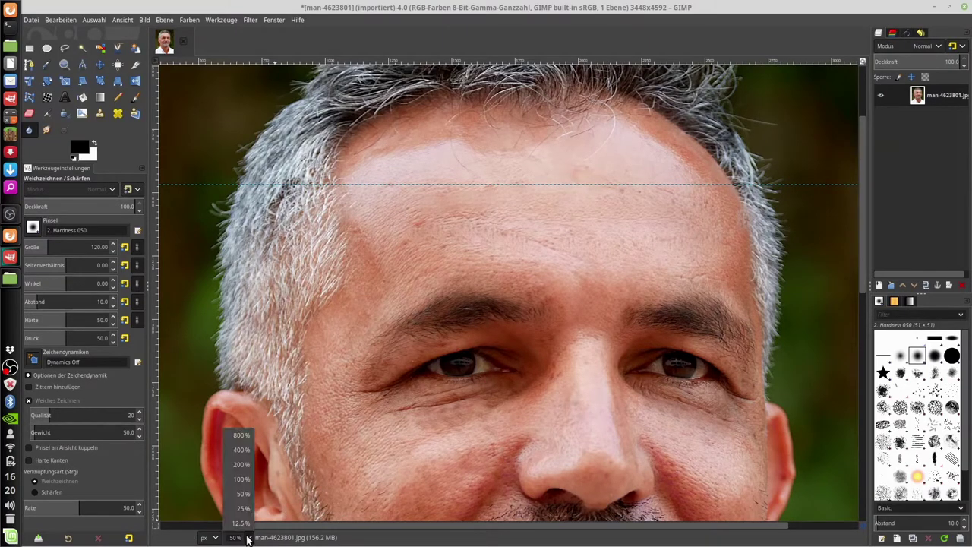
{"action": "left_click", "coordinate": [243, 508]}
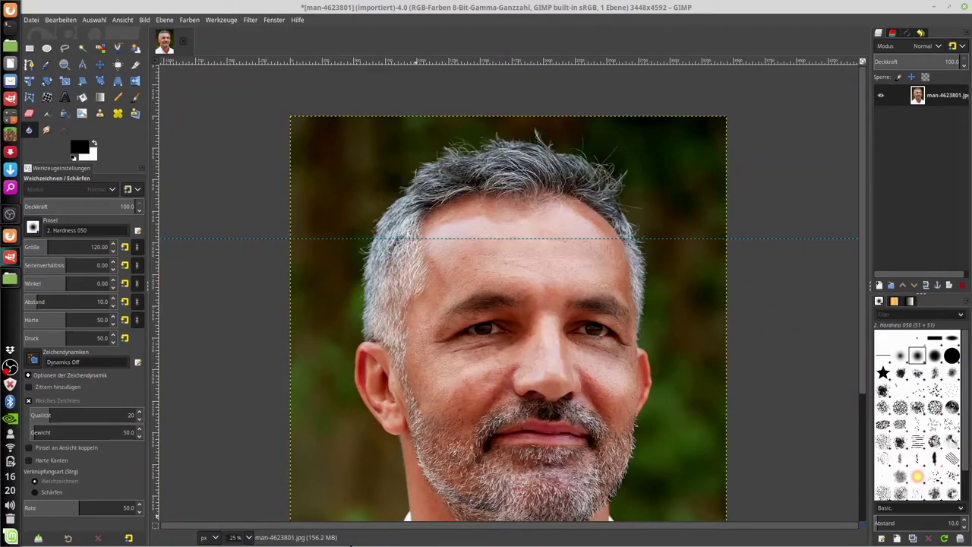
{"action": "left_click", "coordinate": [249, 538]}
{"action": "left_click", "coordinate": [243, 508]}
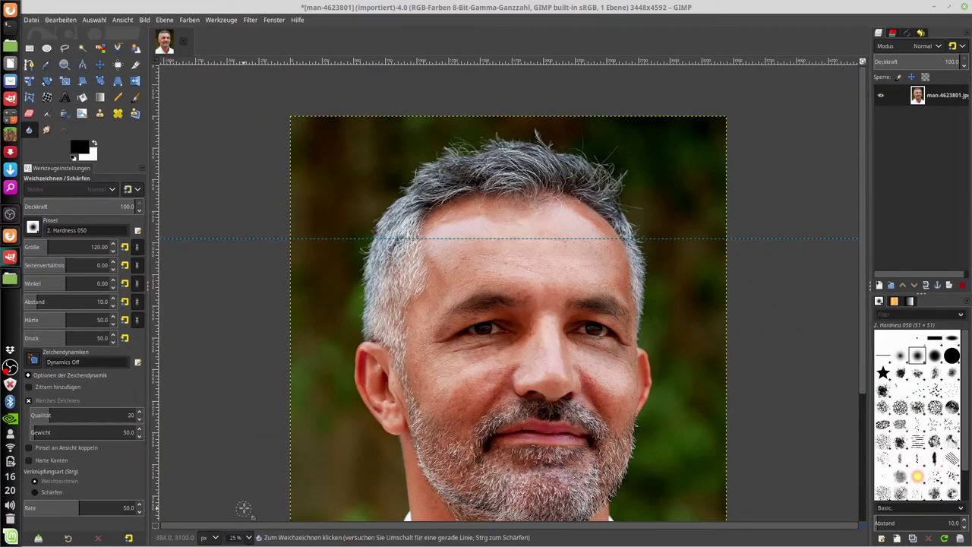
{"action": "left_click", "coordinate": [249, 538]}
{"action": "left_click", "coordinate": [239, 509]}
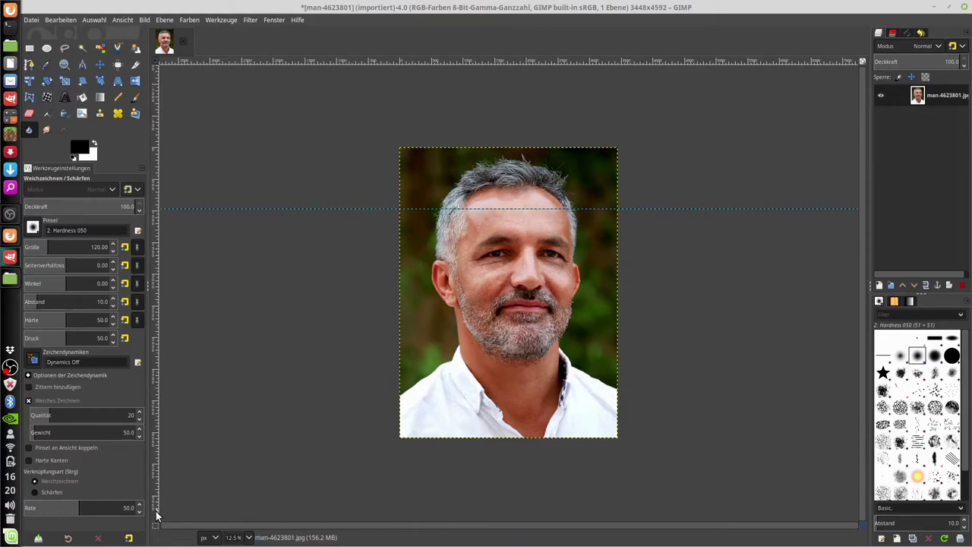
{"action": "left_click_drag", "start_coordinate": [158, 515], "coordinate": [165, 537]}
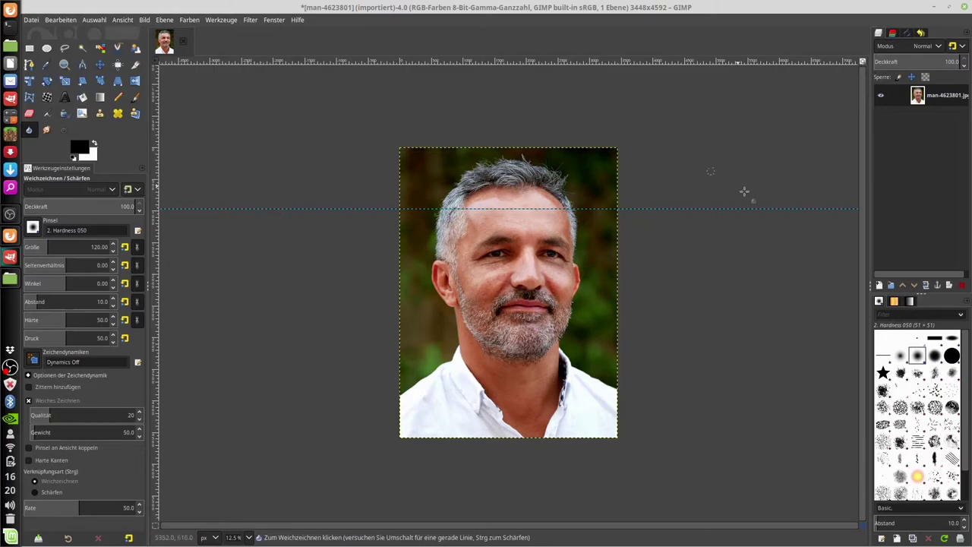
{"action": "mouse_move", "coordinate": [155, 228]}
{"action": "left_mouse_down"}
{"action": "mouse_move", "coordinate": [501, 281]}
{"action": "mouse_move", "coordinate": [397, 277]}
{"action": "left_mouse_up"}
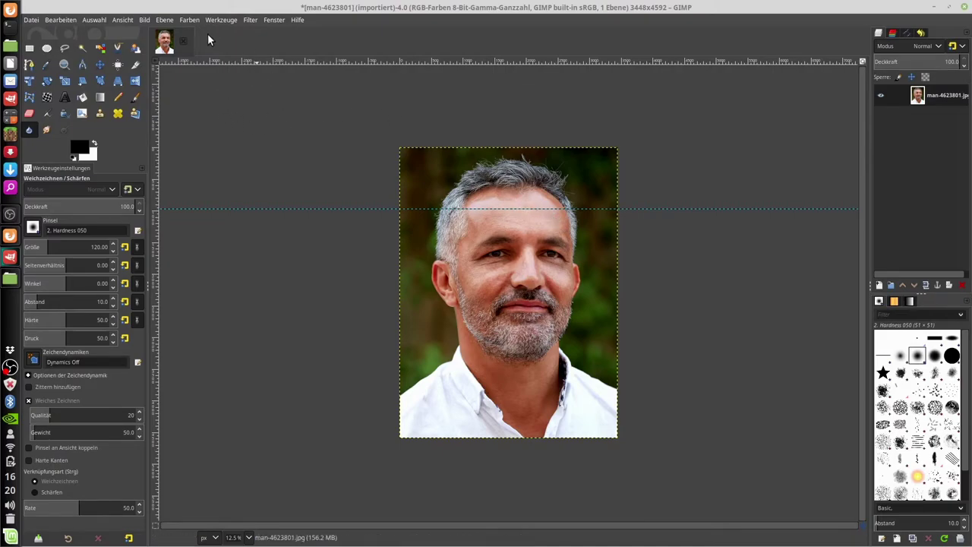
Scale the image with Bild skalieren to width 500 and height 666 pixels
{"action": "left_click", "coordinate": [144, 20]}
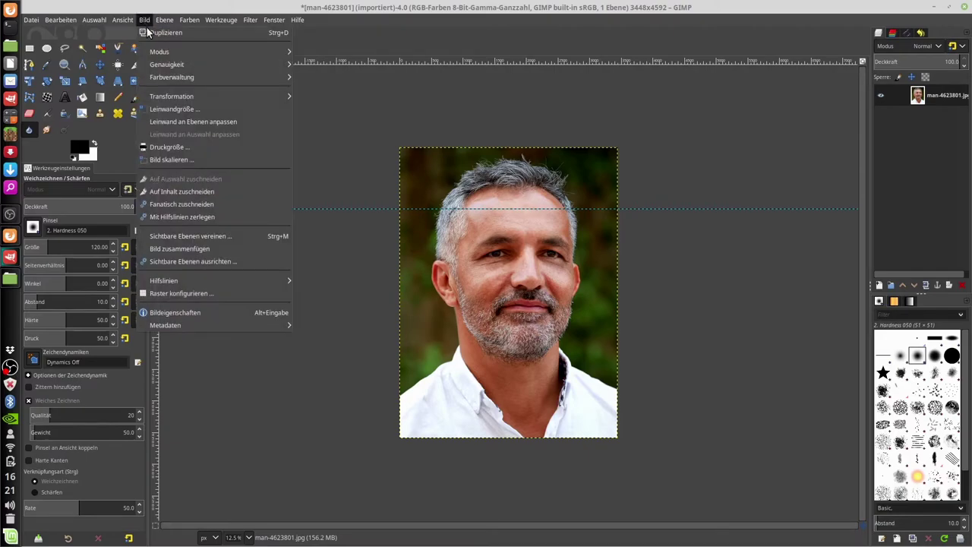
{"action": "left_click", "coordinate": [193, 160]}
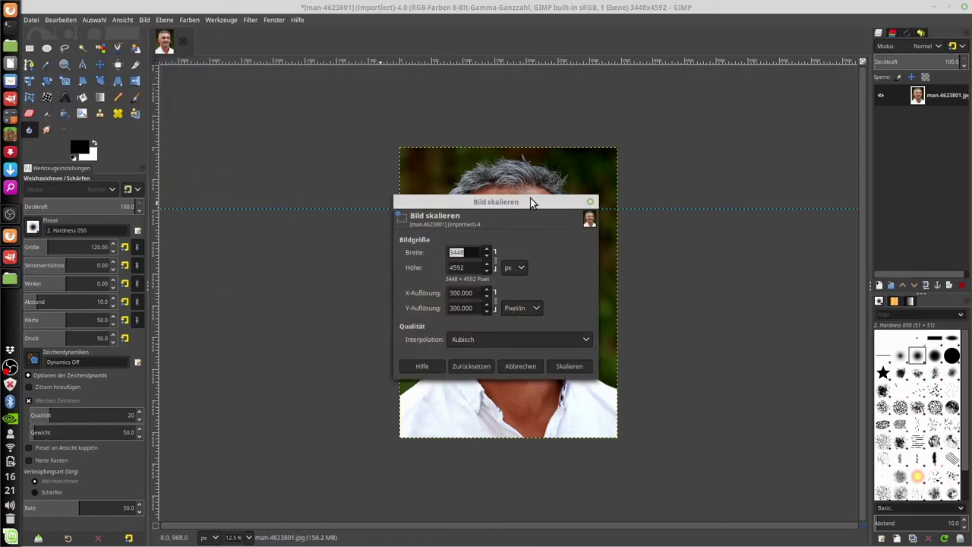
{"action": "mouse_move", "coordinate": [529, 199]}
{"action": "left_mouse_down"}
{"action": "mouse_move", "coordinate": [444, 185]}
{"action": "mouse_move", "coordinate": [318, 113]}
{"action": "left_mouse_up"}
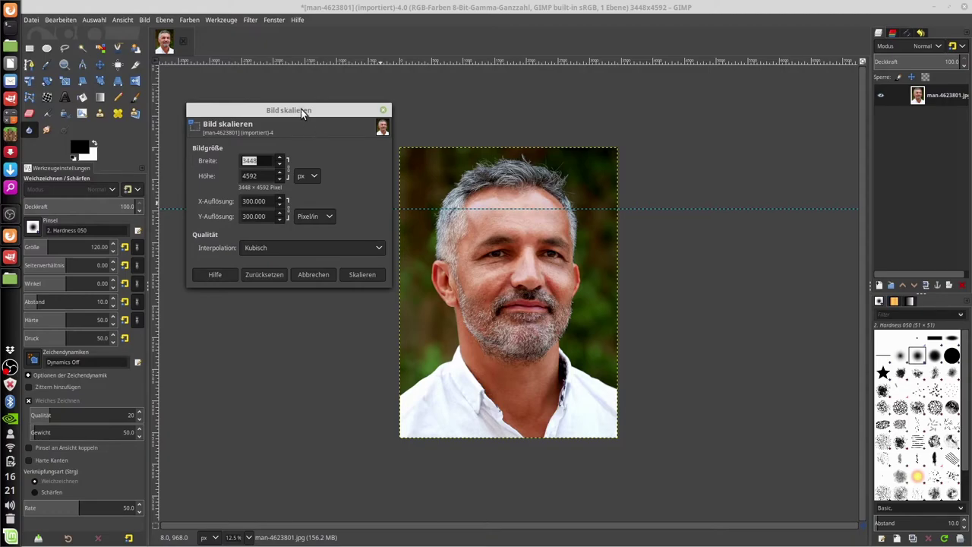
{"action": "left_click", "coordinate": [265, 161]}
{"action": "left_click_drag", "start_coordinate": [265, 161], "coordinate": [238, 163]}
{"action": "left_click_drag", "start_coordinate": [257, 160], "coordinate": [238, 160]}
{"action": "left_click", "coordinate": [265, 176]}
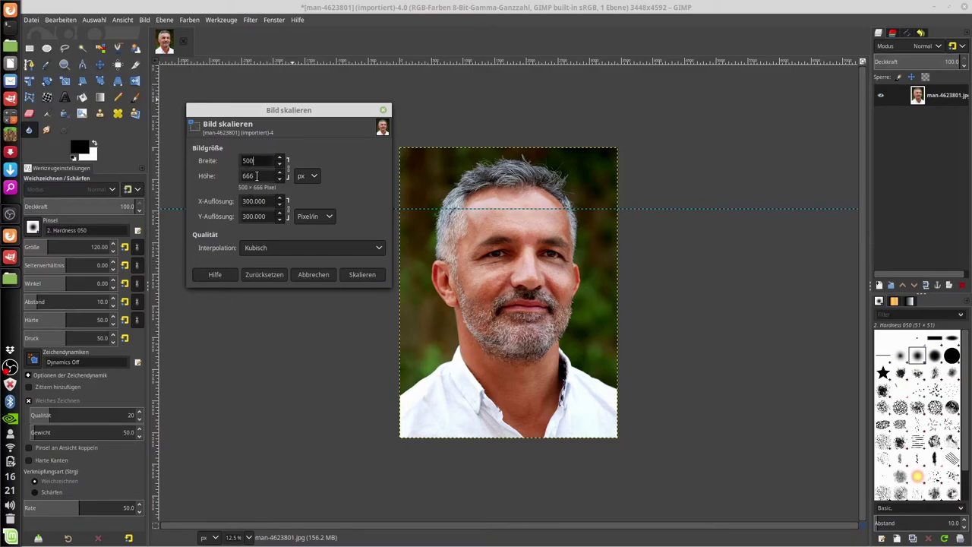
{"action": "left_click", "coordinate": [363, 275]}
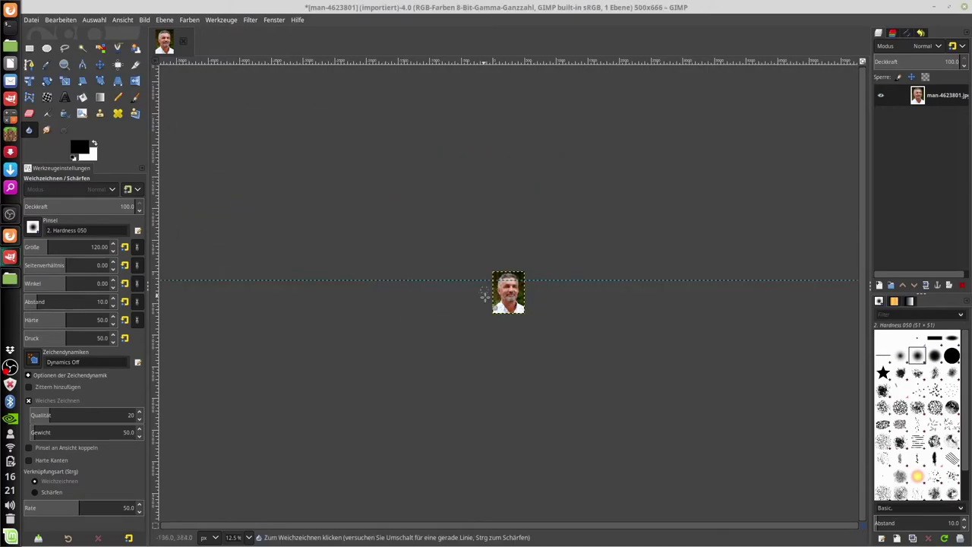
Inspect the scaled-down portrait's face at 200% and then 400% zoom
{"action": "left_click", "coordinate": [250, 538]}
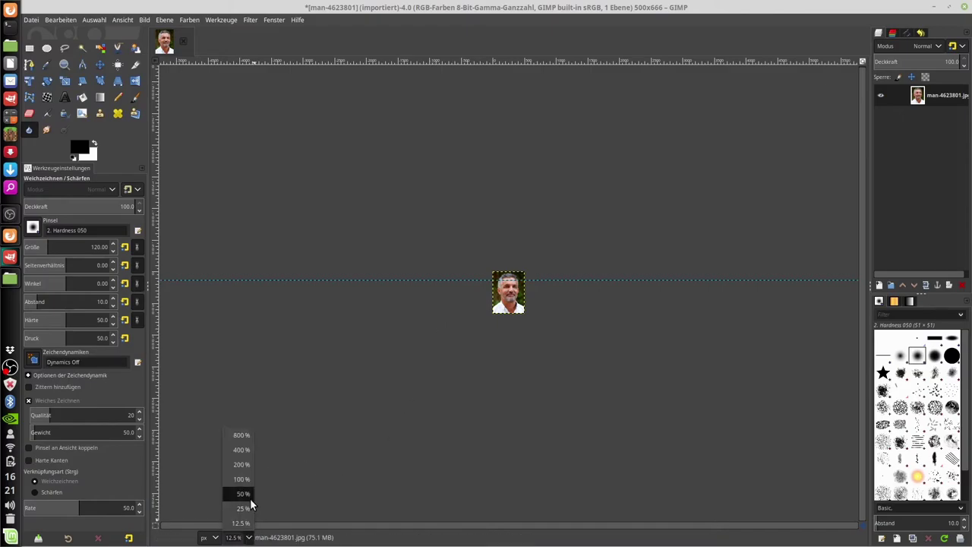
{"action": "left_click", "coordinate": [244, 463]}
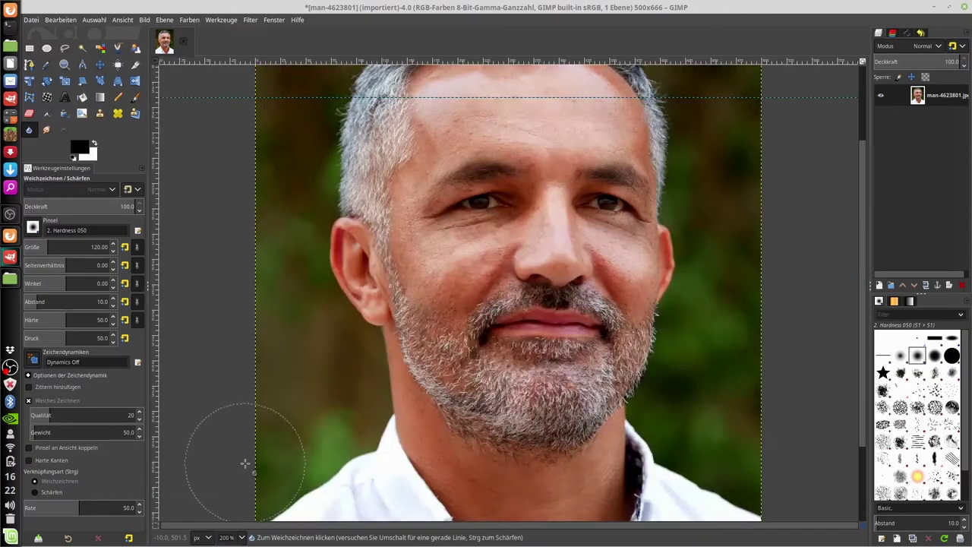
{"action": "left_click", "coordinate": [242, 537]}
{"action": "left_click", "coordinate": [235, 450]}
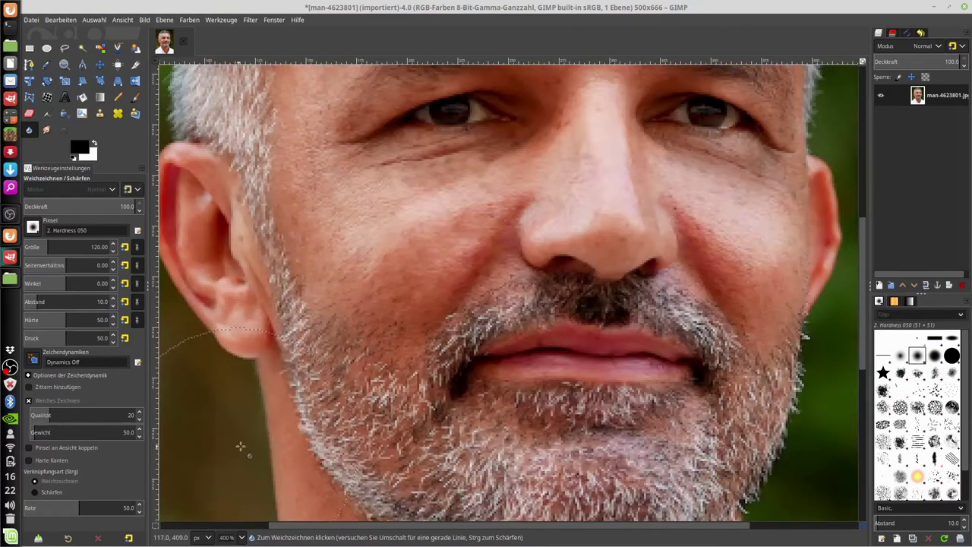
{"action": "scroll", "coordinate": [572, 387], "scroll_direction": "up", "scroll_amount": 5}
{"action": "scroll", "coordinate": [572, 388], "scroll_direction": "up", "scroll_amount": 4}
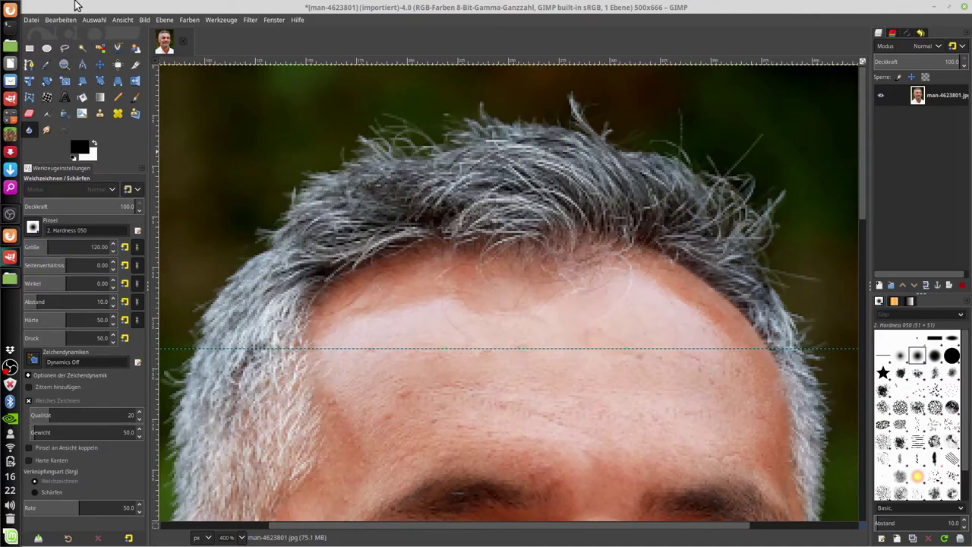
Undo the image scaling and zoom out to 12.5% to see the full 3448×4592 portrait
{"action": "left_click", "coordinate": [61, 19]}
{"action": "left_click", "coordinate": [73, 31]}
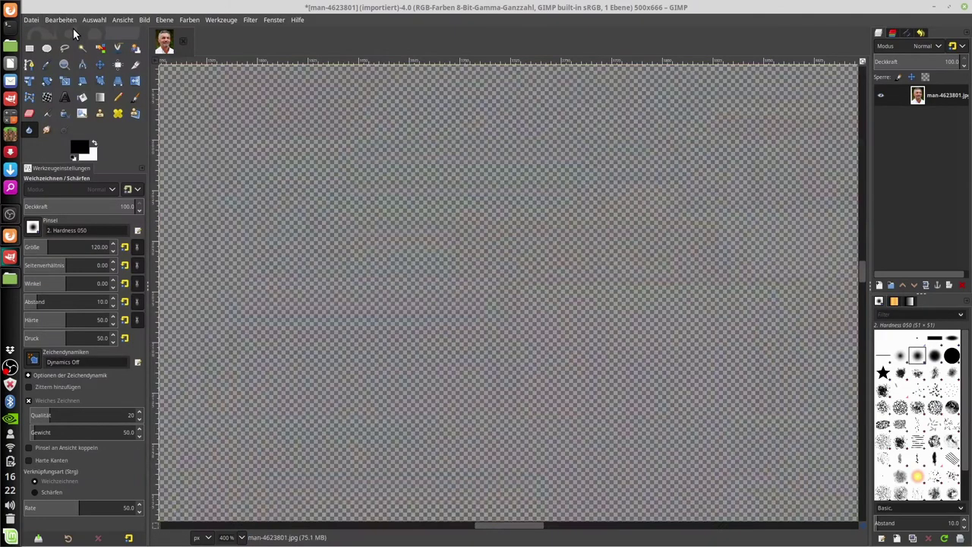
{"action": "left_click", "coordinate": [241, 537]}
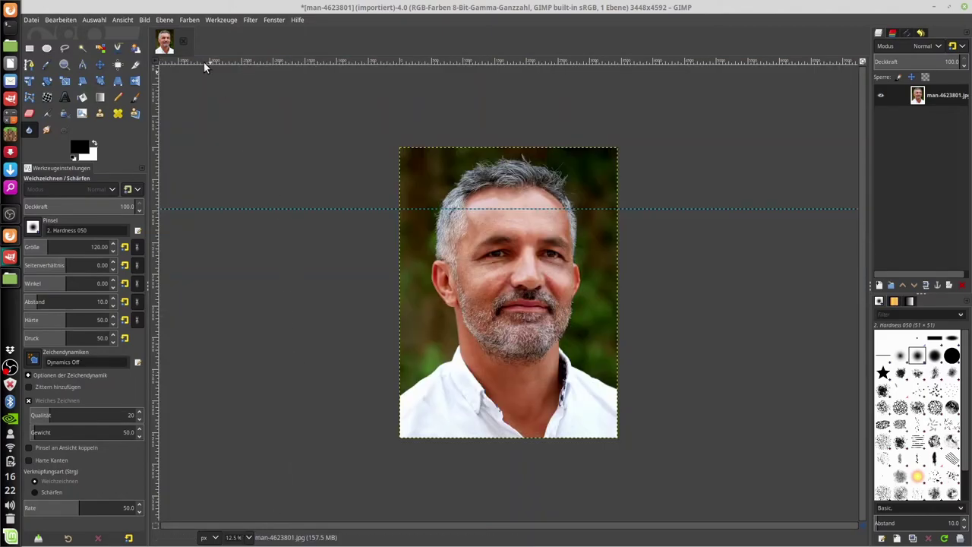
Scale the image to a trial size of 60×80 pixels
{"action": "left_click", "coordinate": [145, 18]}
{"action": "left_click", "coordinate": [198, 159]}
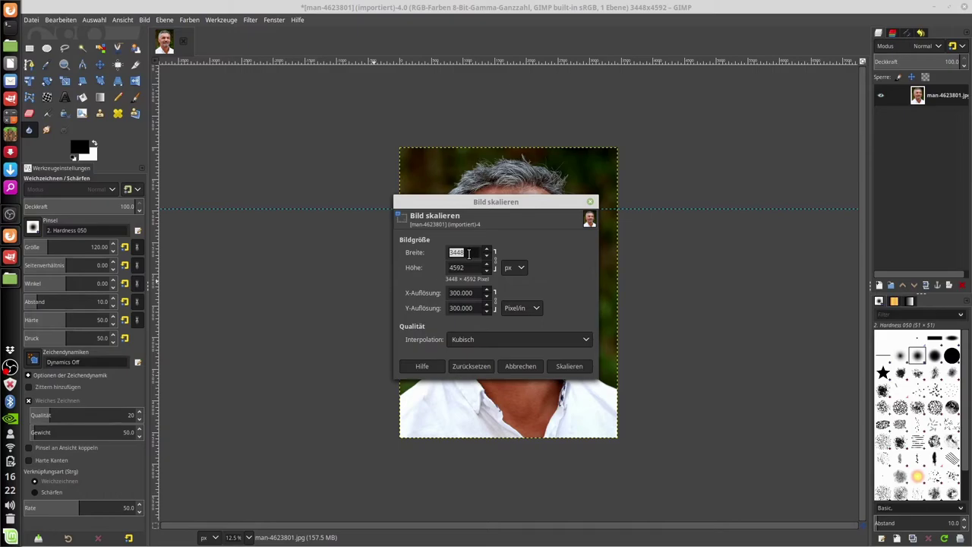
{"action": "type", "text": "60"}
{"action": "double_click", "coordinate": [473, 267]}
{"action": "type", "text": "80"}
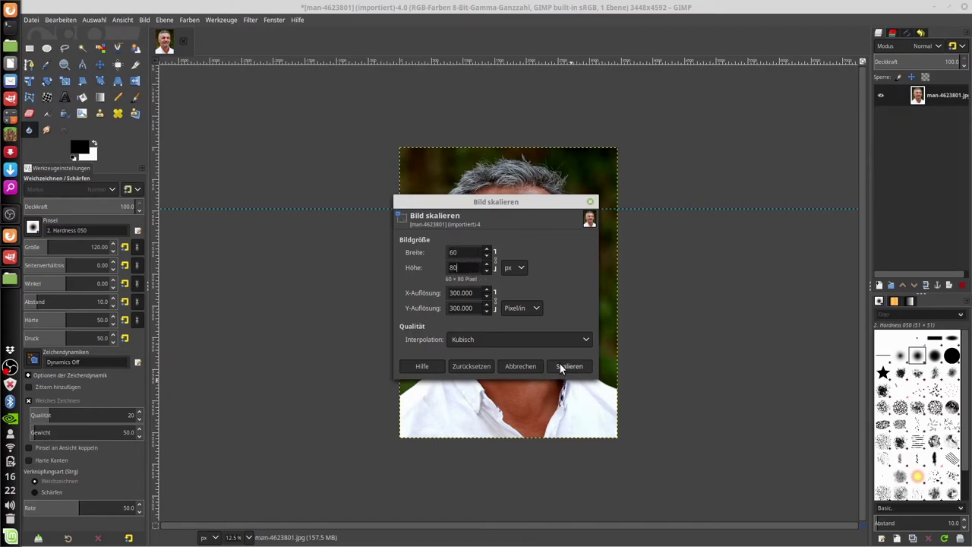
{"action": "left_click", "coordinate": [568, 368]}
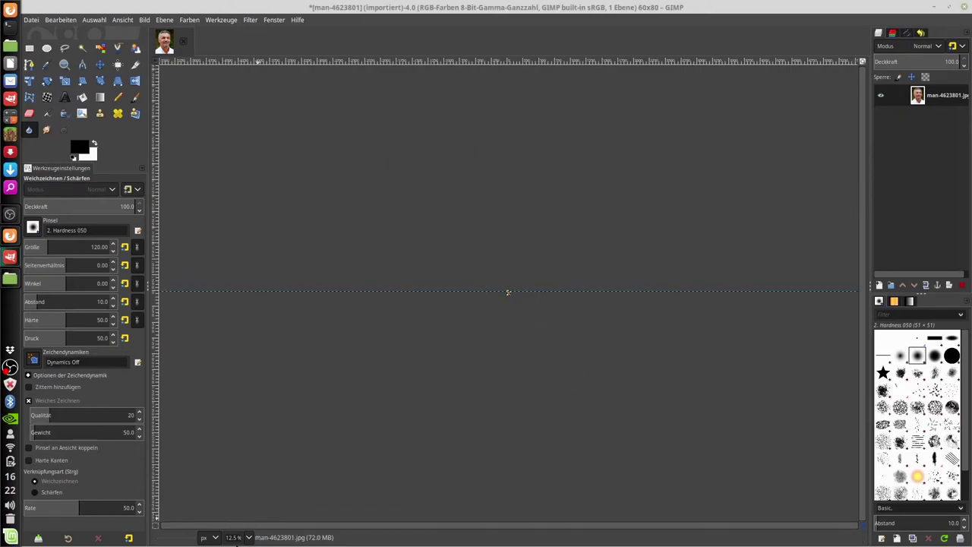
Inspect the 60×80 result at 200%, 400% and 800% zoom, and reduce the brush size to 19
{"action": "left_click", "coordinate": [248, 537]}
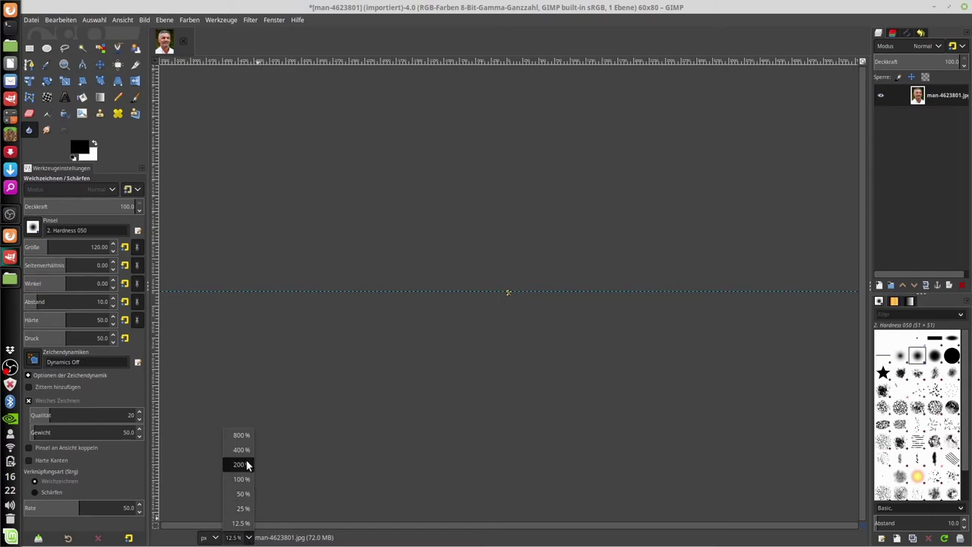
{"action": "left_click", "coordinate": [247, 465]}
{"action": "left_click", "coordinate": [235, 538]}
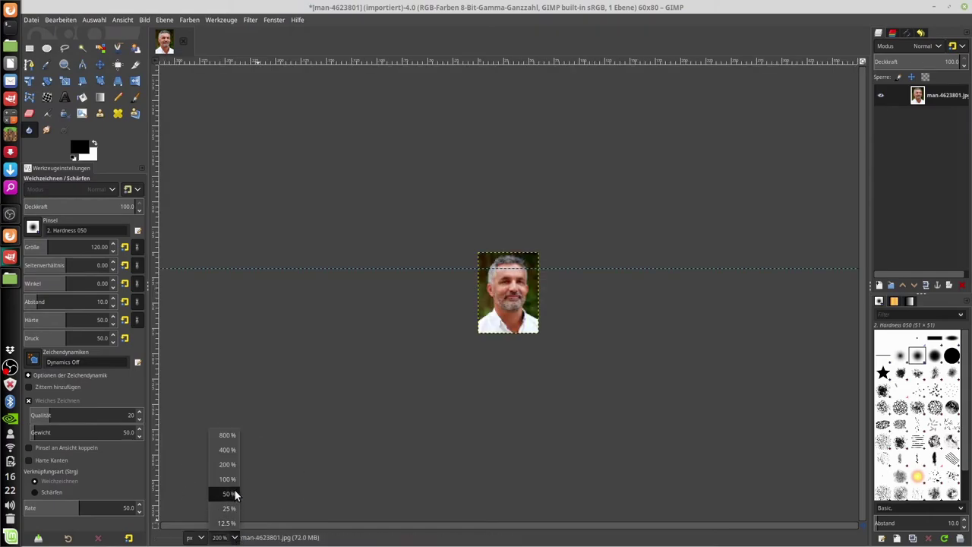
{"action": "left_click", "coordinate": [232, 450]}
{"action": "left_click", "coordinate": [235, 538]}
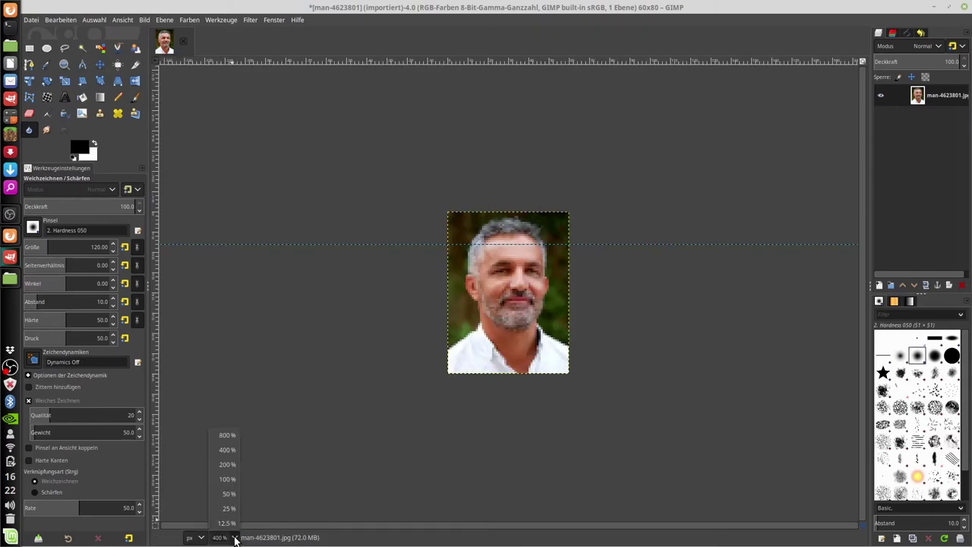
{"action": "left_click", "coordinate": [227, 435]}
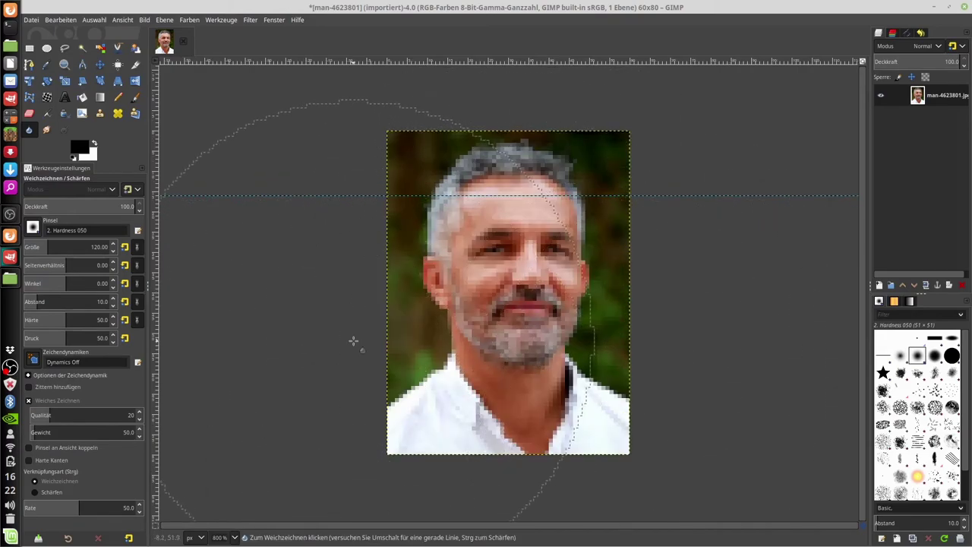
{"action": "left_click", "coordinate": [43, 248]}
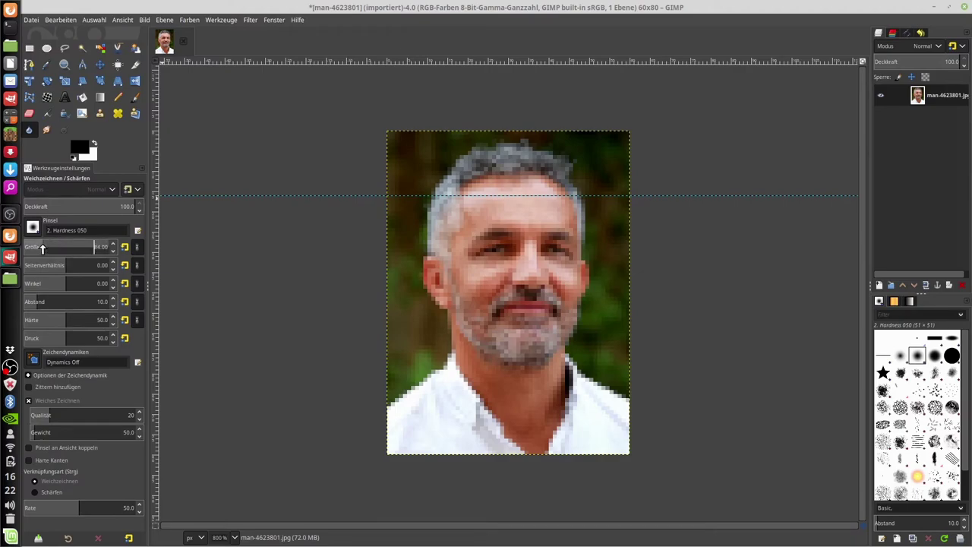
{"action": "left_click_drag", "start_coordinate": [42, 248], "coordinate": [33, 249]}
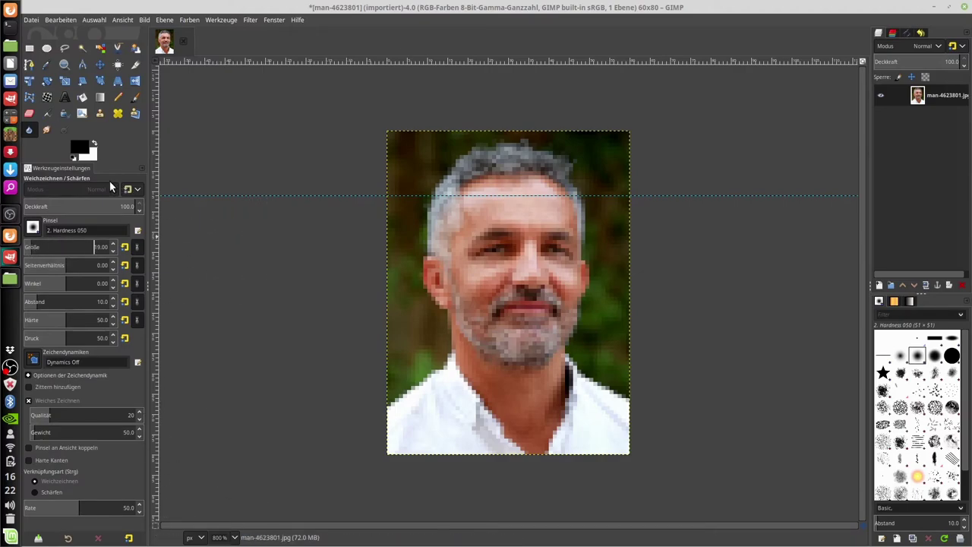
Undo the 60×80 scaling and zoom back out to 12.5% to show the whole portrait
{"action": "left_click", "coordinate": [57, 17]}
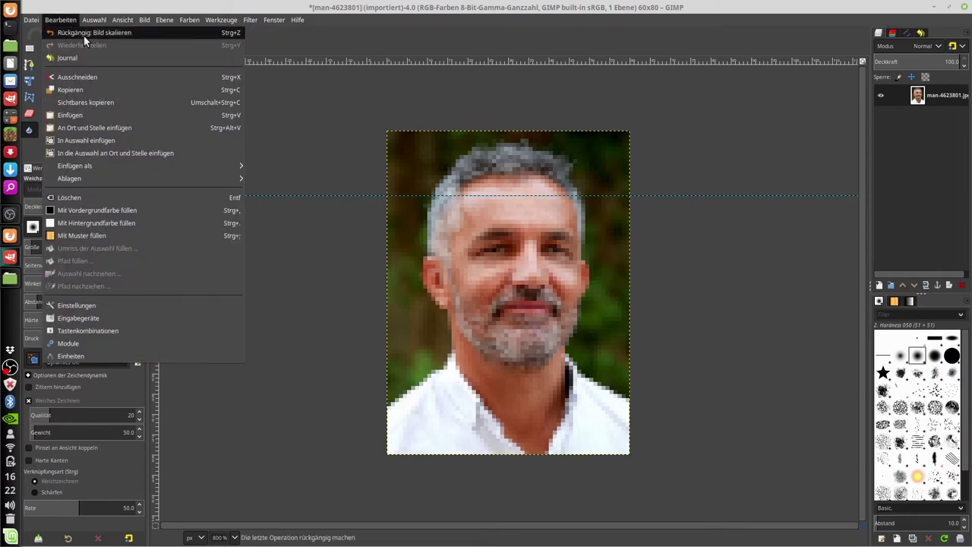
{"action": "left_click", "coordinate": [85, 33]}
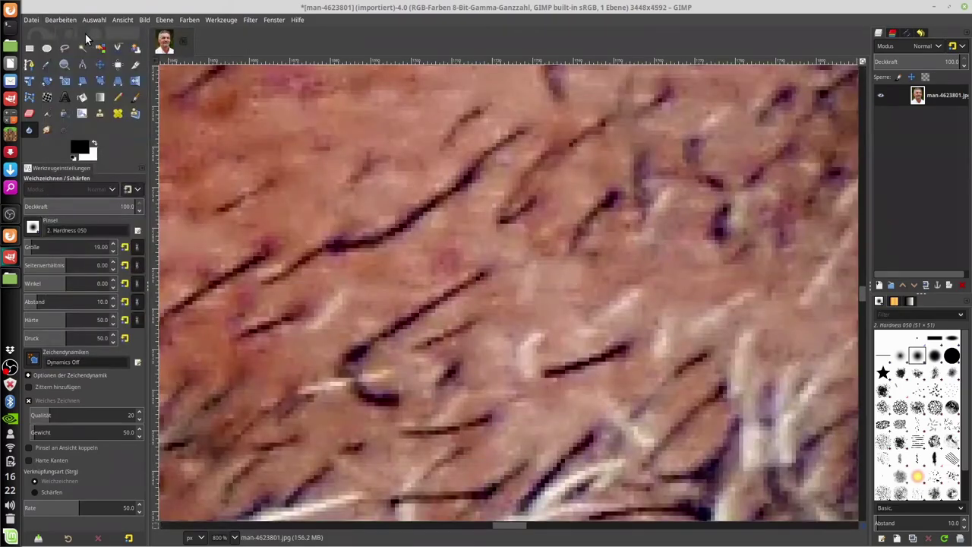
{"action": "left_click", "coordinate": [235, 536]}
{"action": "left_click", "coordinate": [228, 521]}
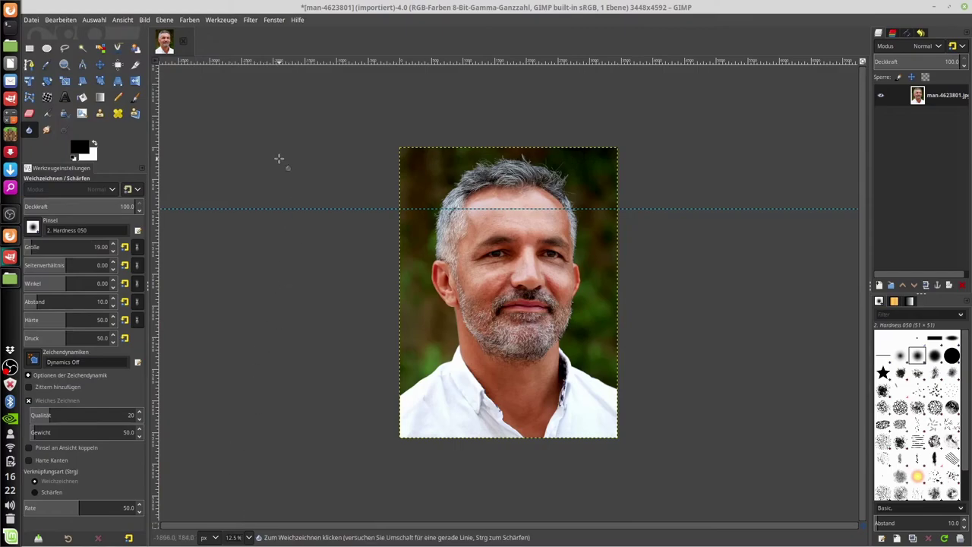
{"action": "left_click", "coordinate": [145, 19]}
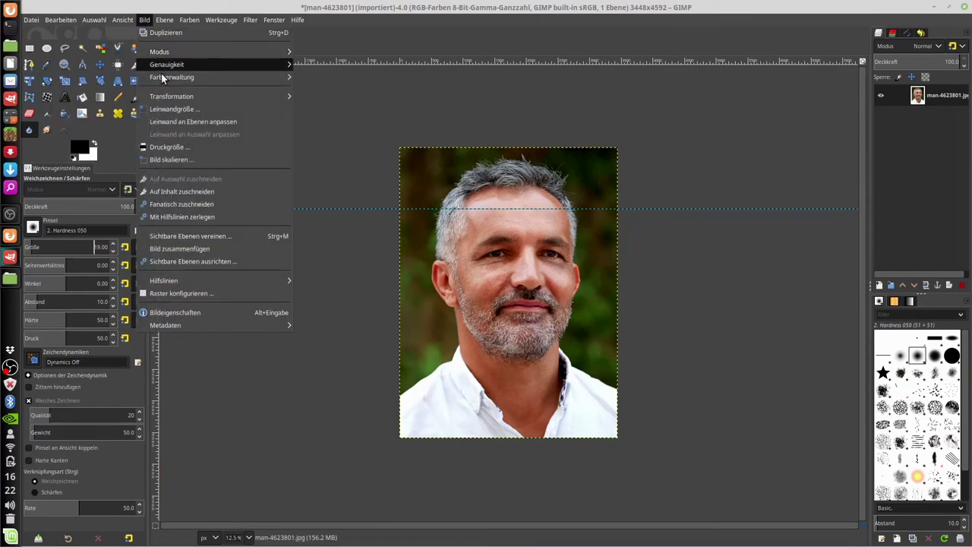
Scale the image to width 200 and height 266 pixels, then view it at 50% zoom
{"action": "left_click", "coordinate": [196, 159]}
{"action": "type", "text": "200"}
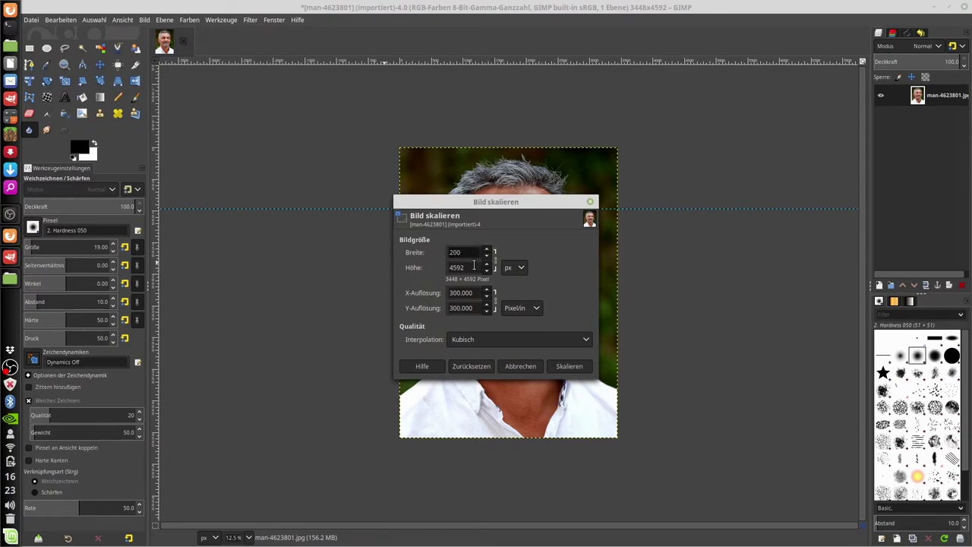
{"action": "key", "text": "Tab"}
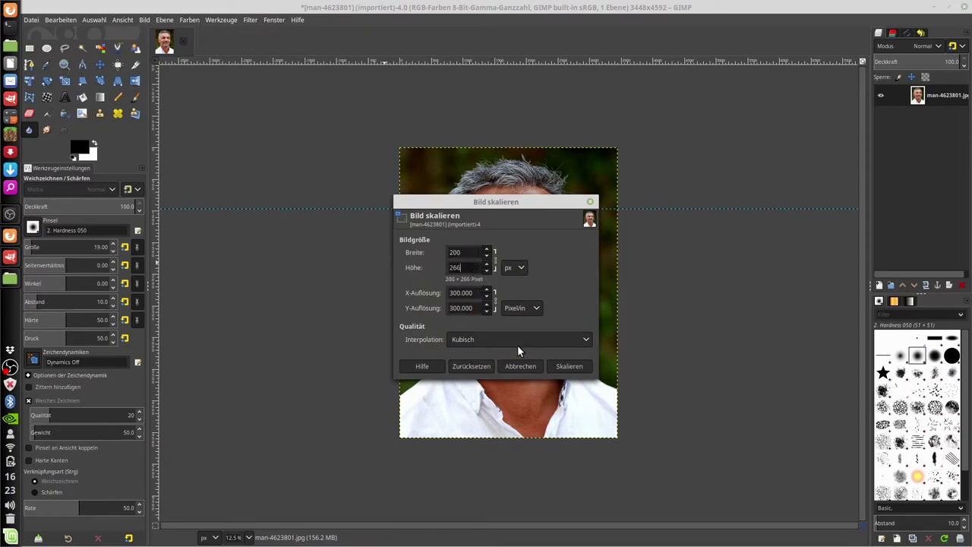
{"action": "left_click", "coordinate": [566, 365]}
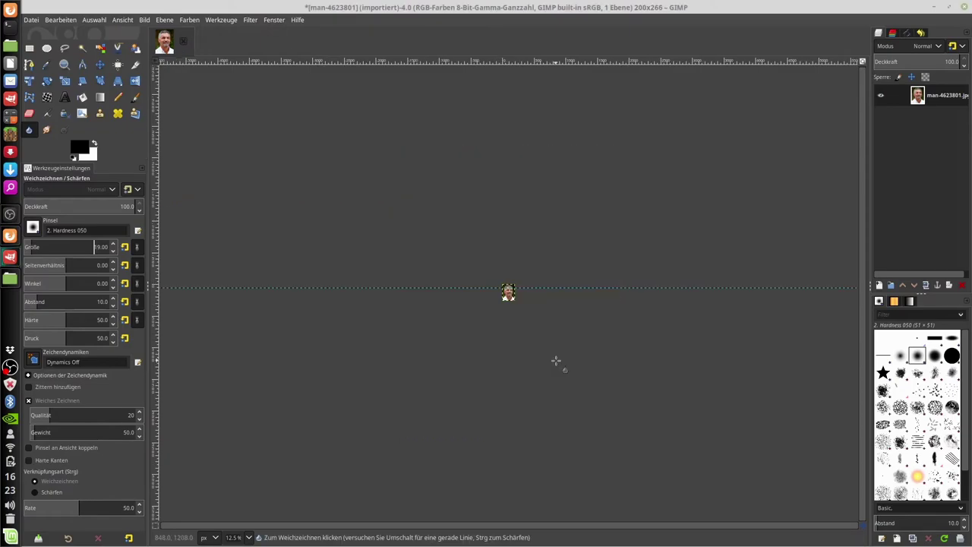
{"action": "left_click", "coordinate": [249, 538]}
{"action": "left_click", "coordinate": [247, 491]}
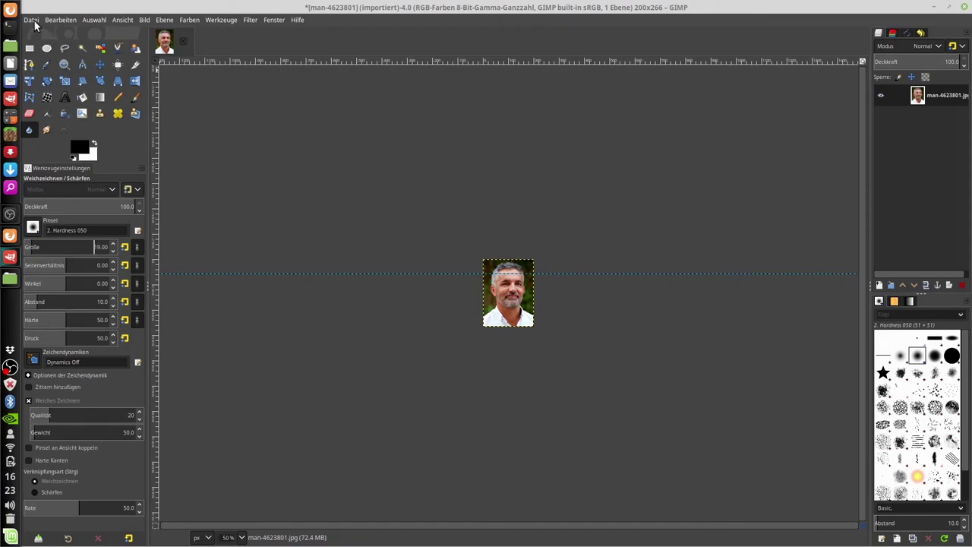
Export the image as man-4623801.jpg in Downloads at JPEG quality 94, replacing the existing file
{"action": "left_click", "coordinate": [32, 21]}
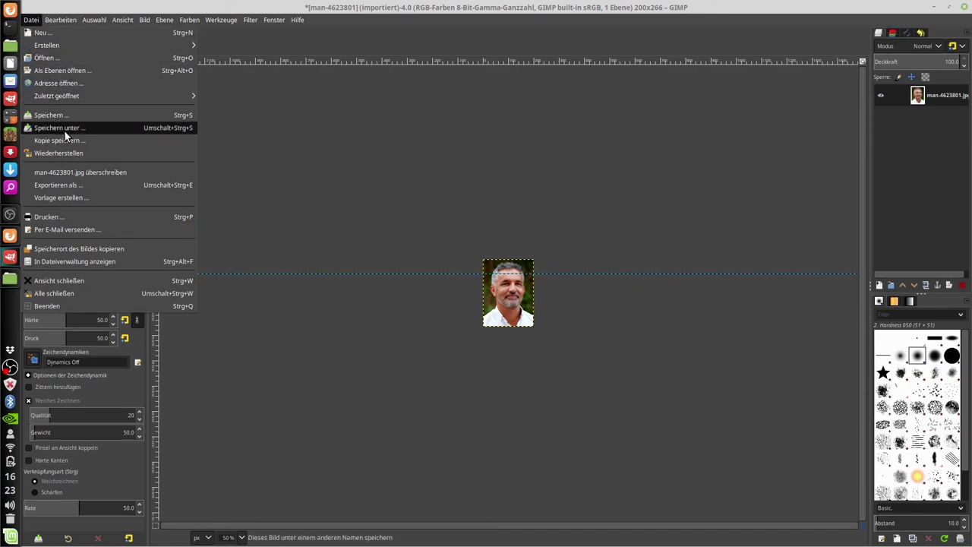
{"action": "left_click", "coordinate": [130, 185]}
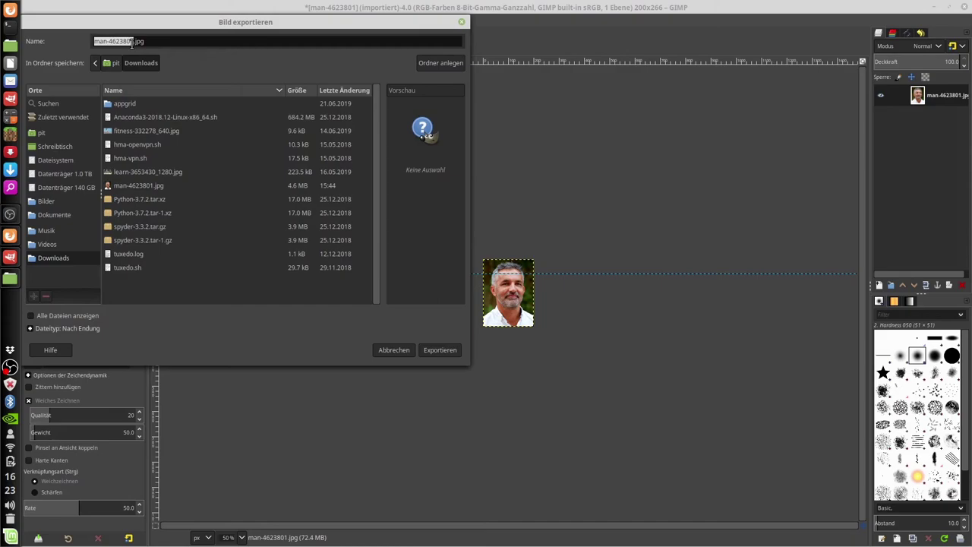
{"action": "left_click", "coordinate": [449, 348]}
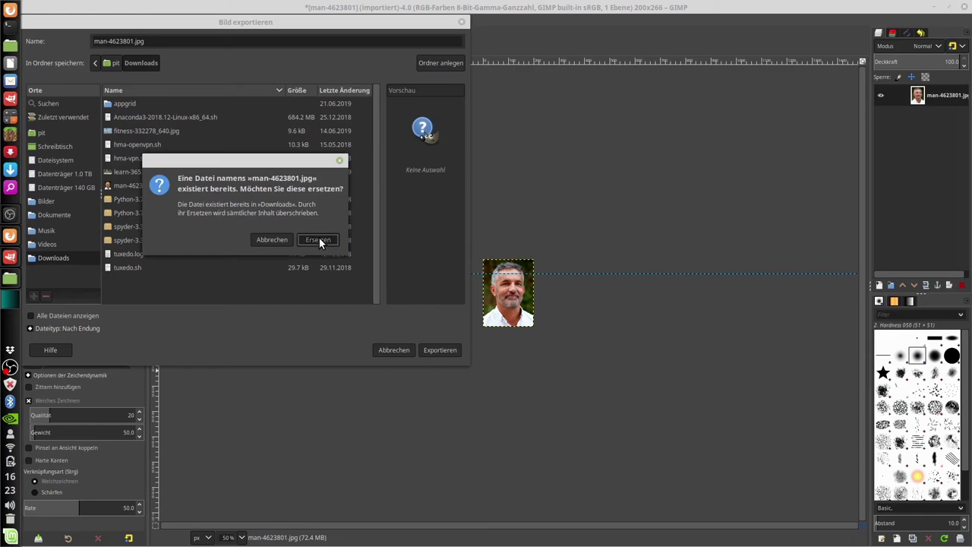
{"action": "left_click", "coordinate": [319, 239]}
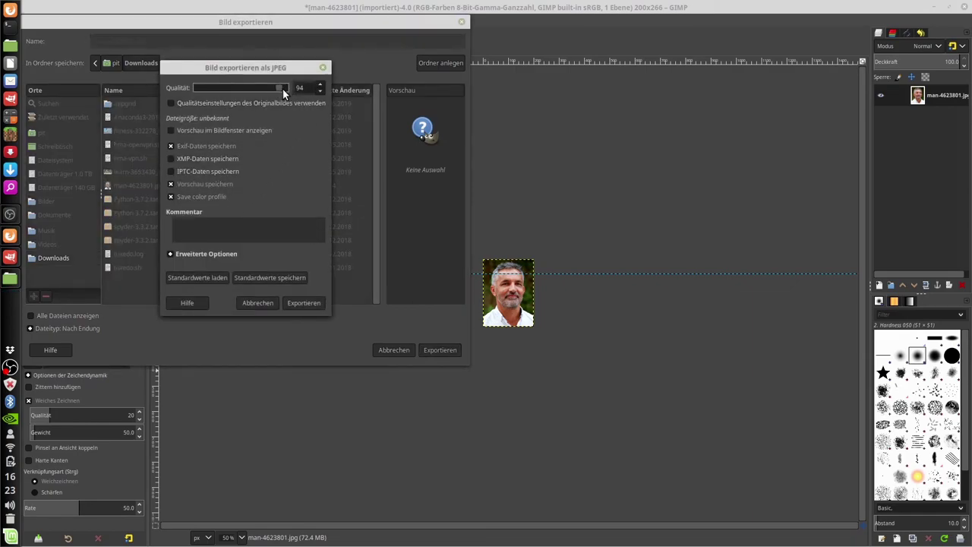
{"action": "left_click", "coordinate": [303, 304]}
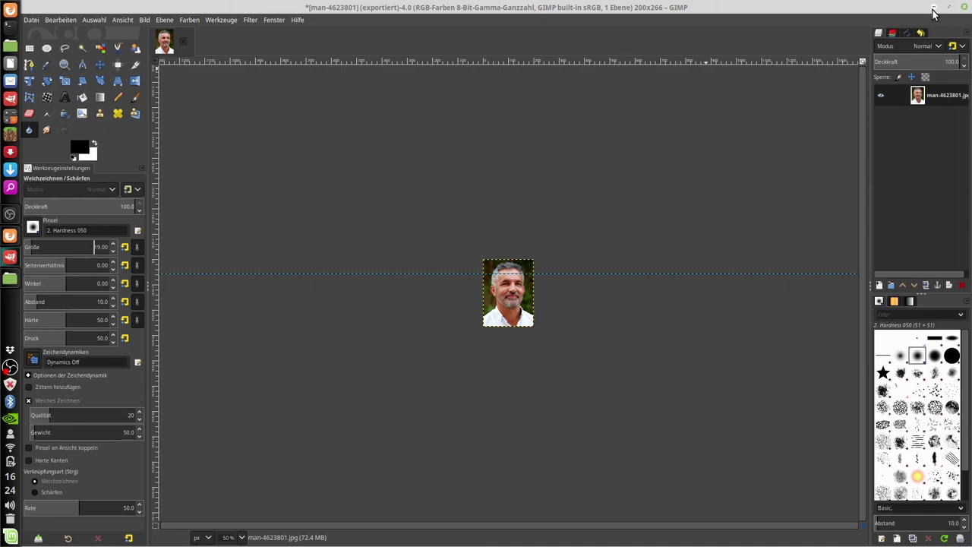
Minimize GIMP and bring up the Pixabay homepage tab in Firefox
{"action": "left_click", "coordinate": [934, 8]}
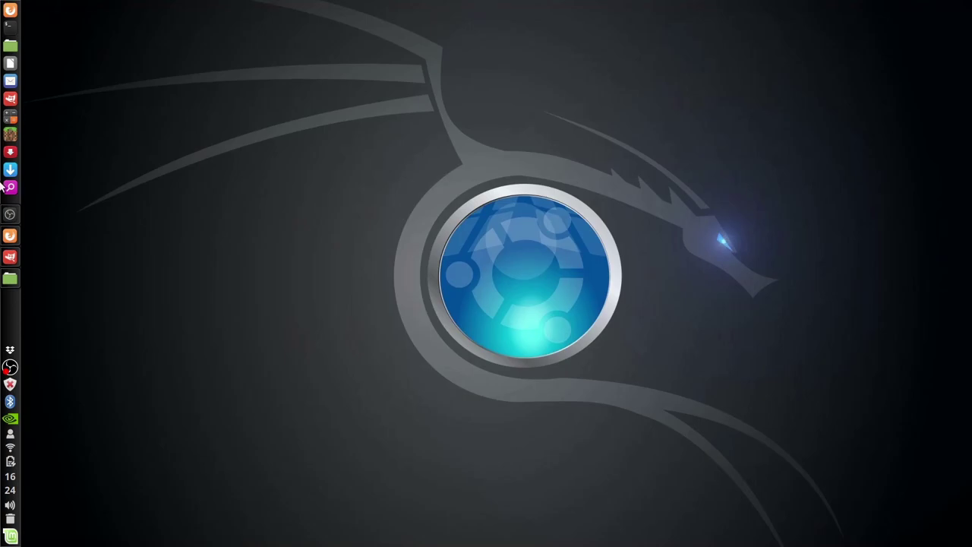
{"action": "left_click", "coordinate": [6, 238]}
{"action": "left_click", "coordinate": [97, 23]}
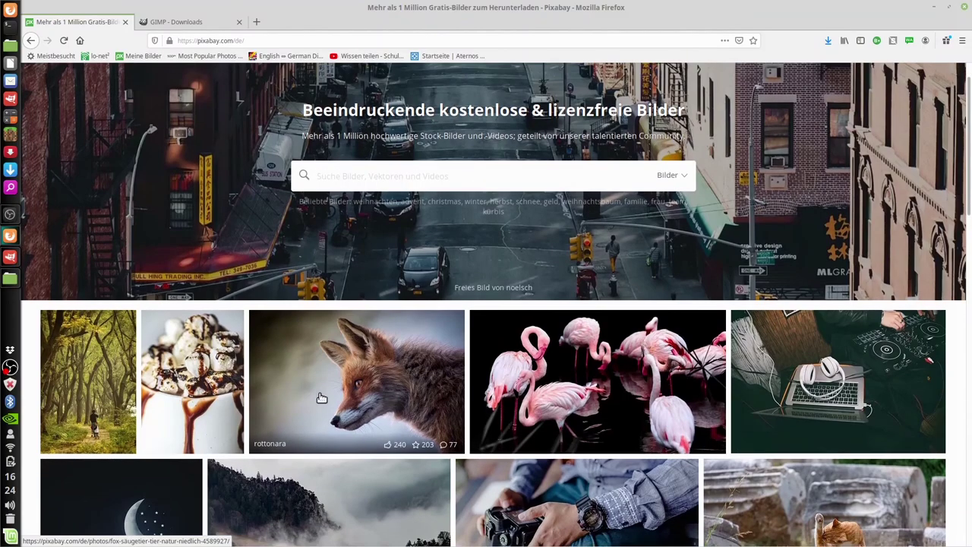
{"action": "scroll", "coordinate": [353, 403], "scroll_direction": "down", "scroll_amount": 3}
{"action": "scroll", "coordinate": [511, 427], "scroll_direction": "up", "scroll_amount": 3}
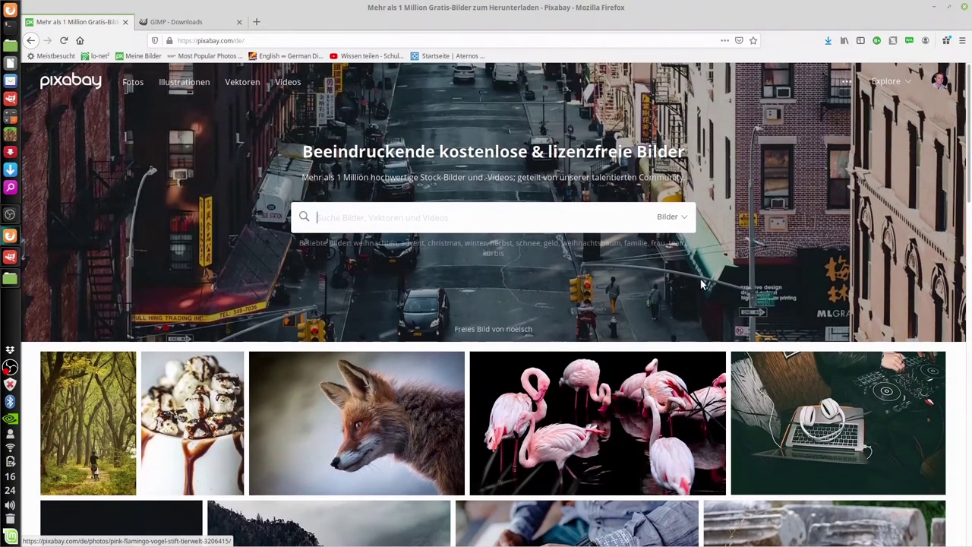